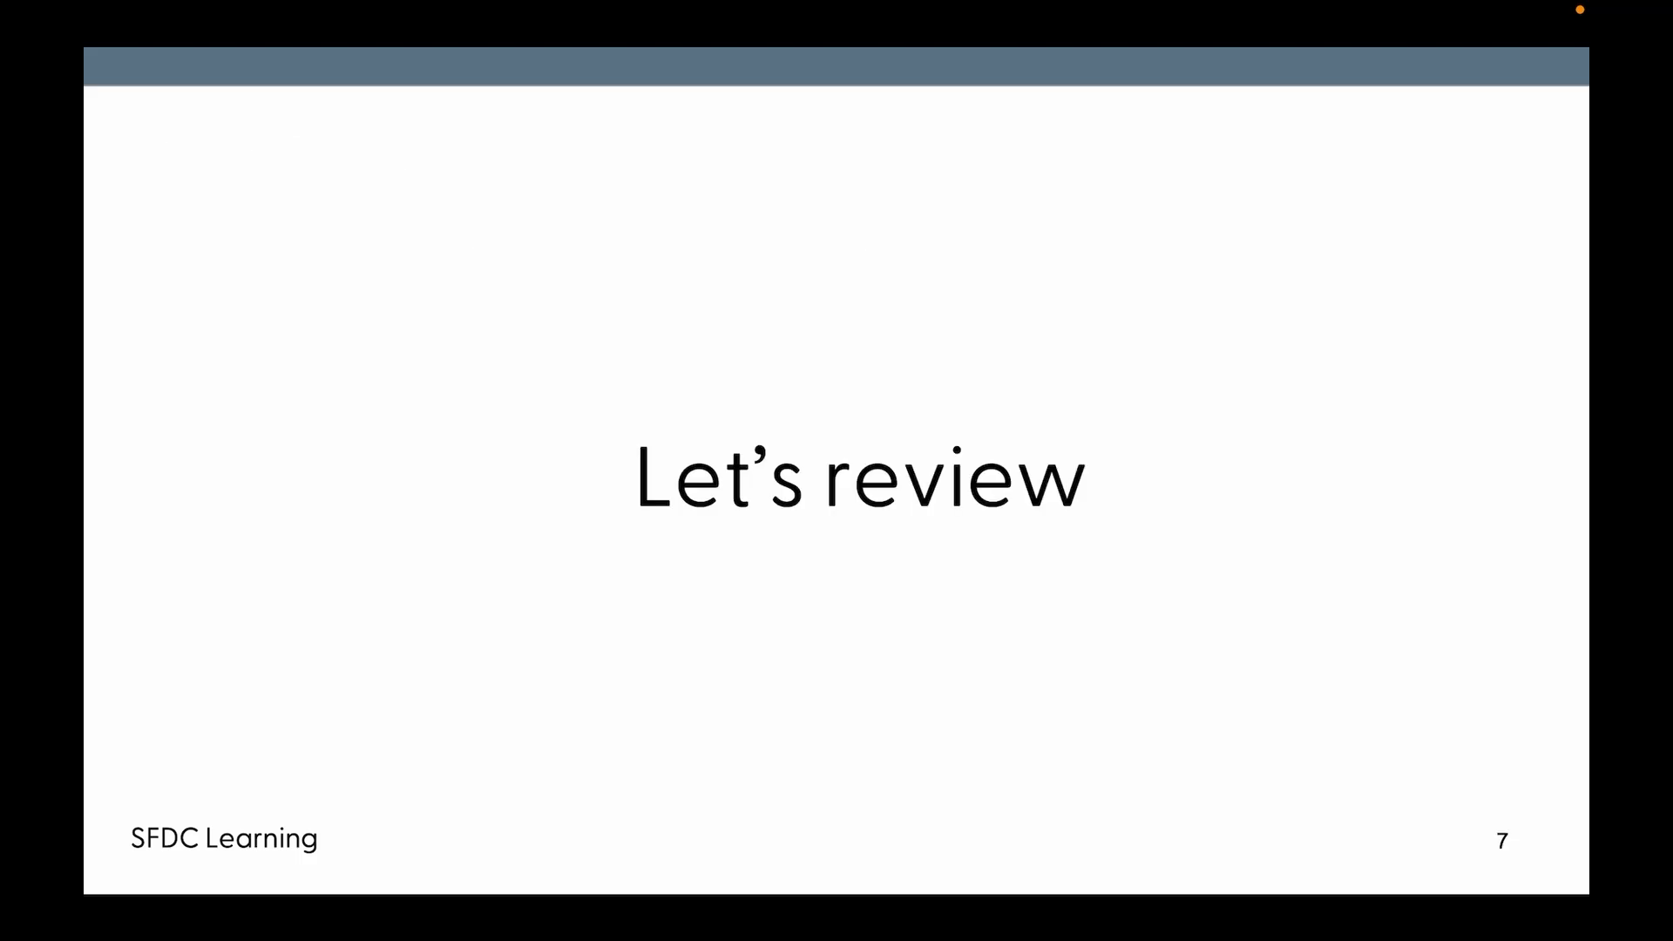
Open Q-00152's product catalog, note the three Hardware products, and cancel back to the empty line editor
key("ctrl+Right")
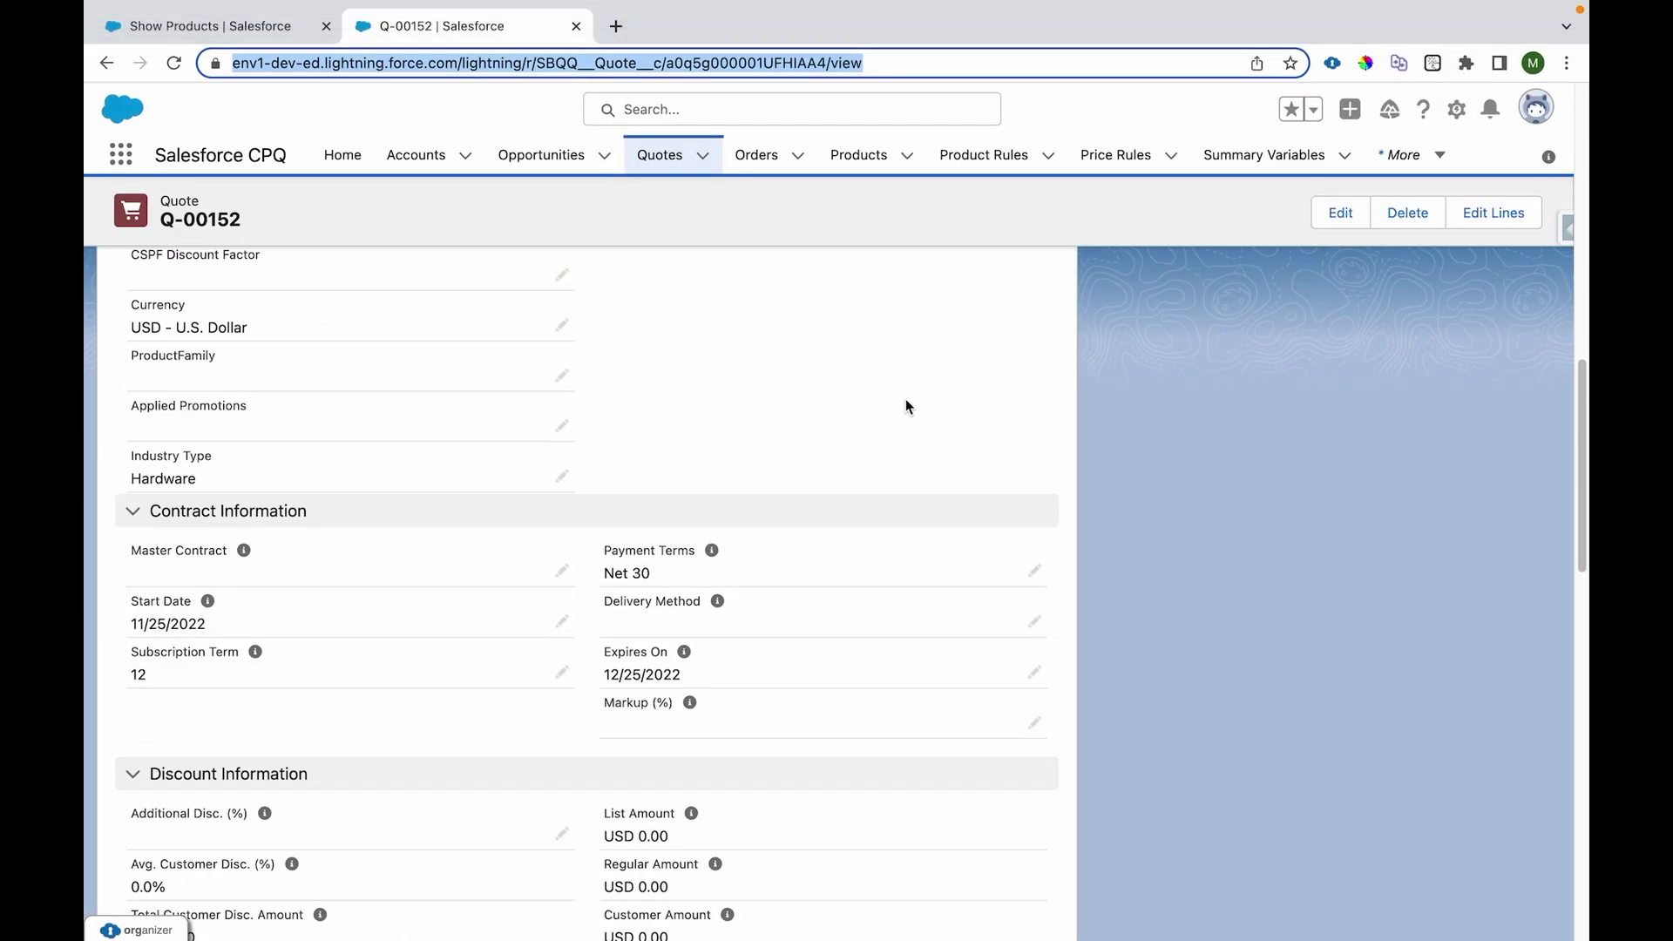
left_click(905, 406)
scroll(739, 284, "up", 10)
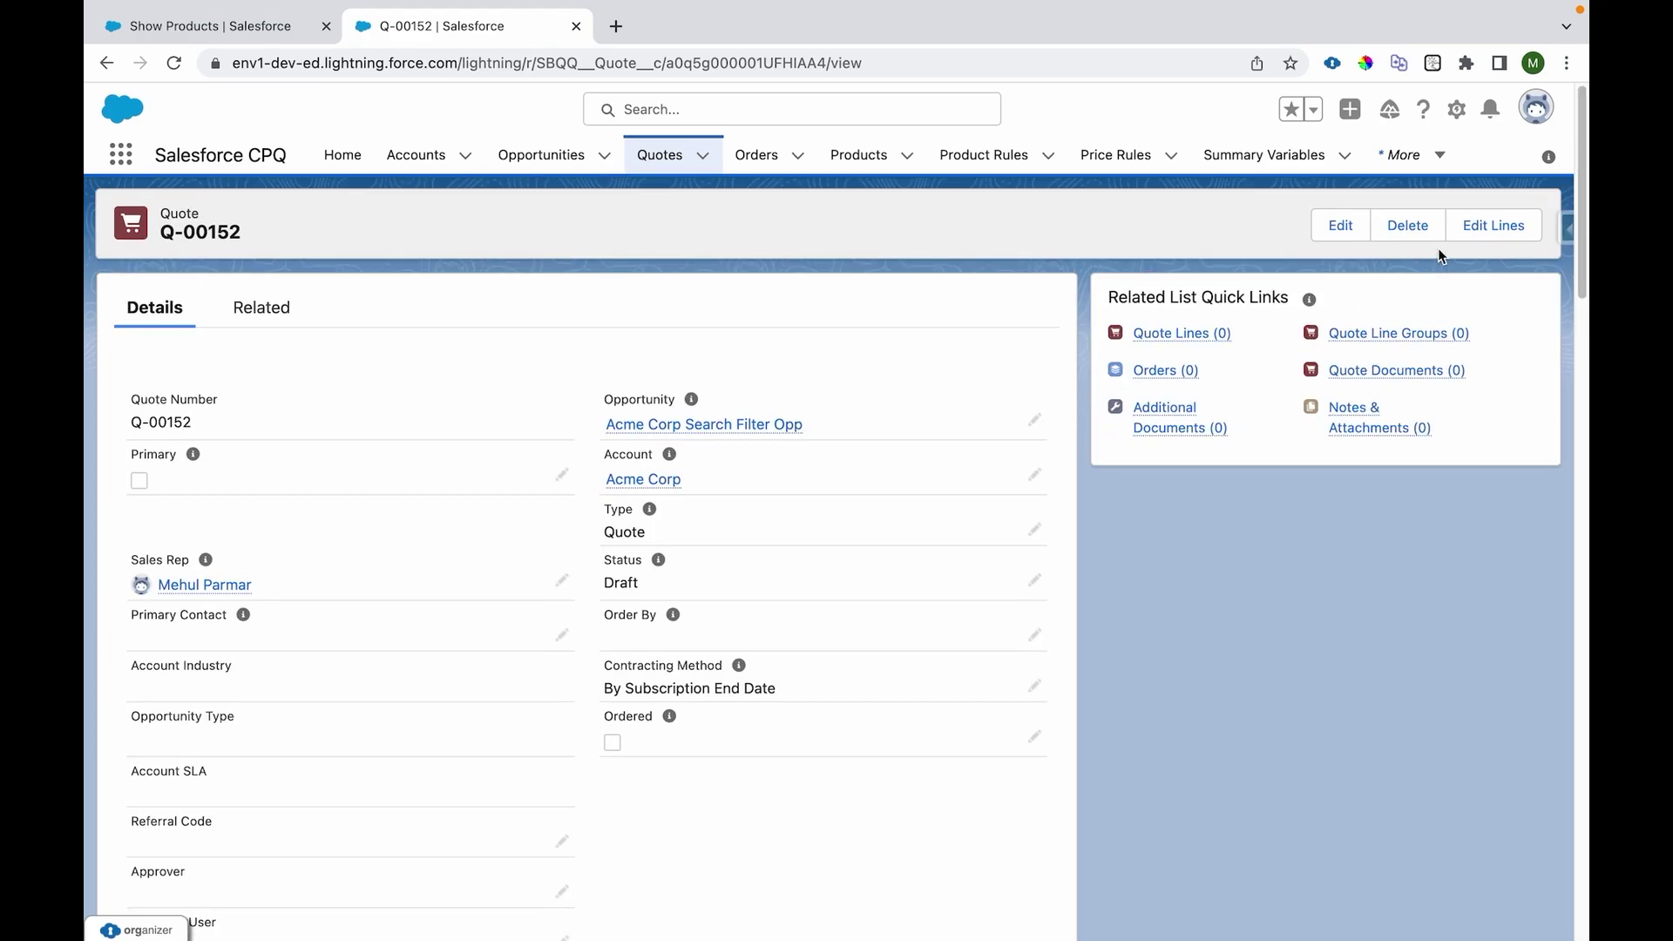
left_click(1493, 230)
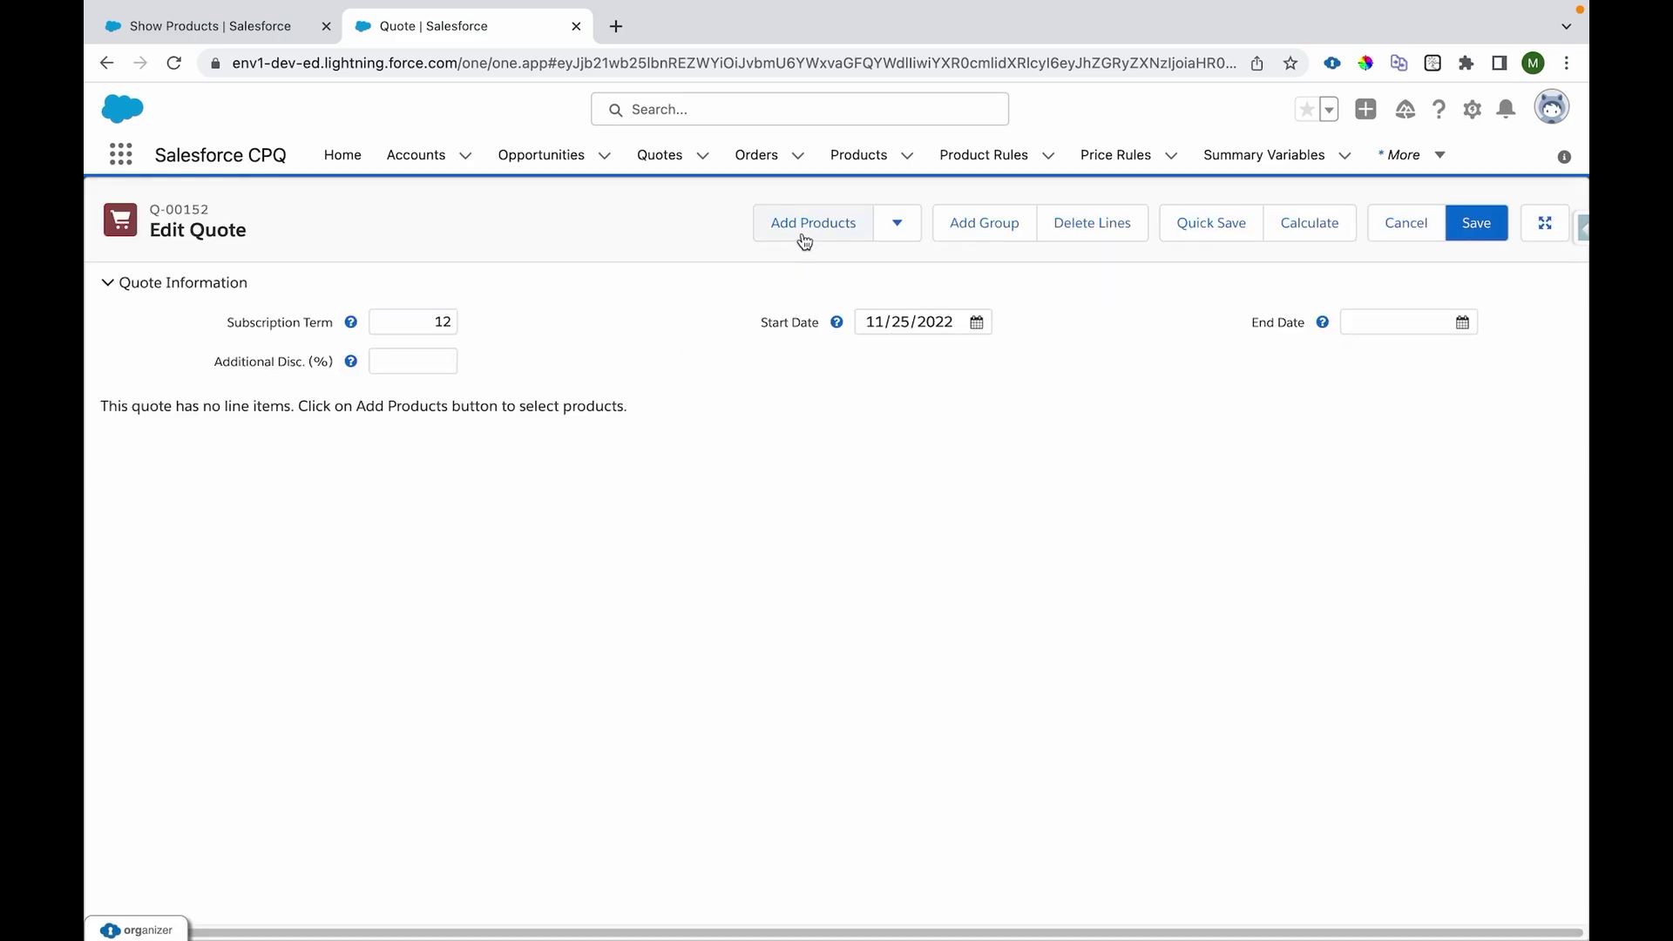
left_click(804, 235)
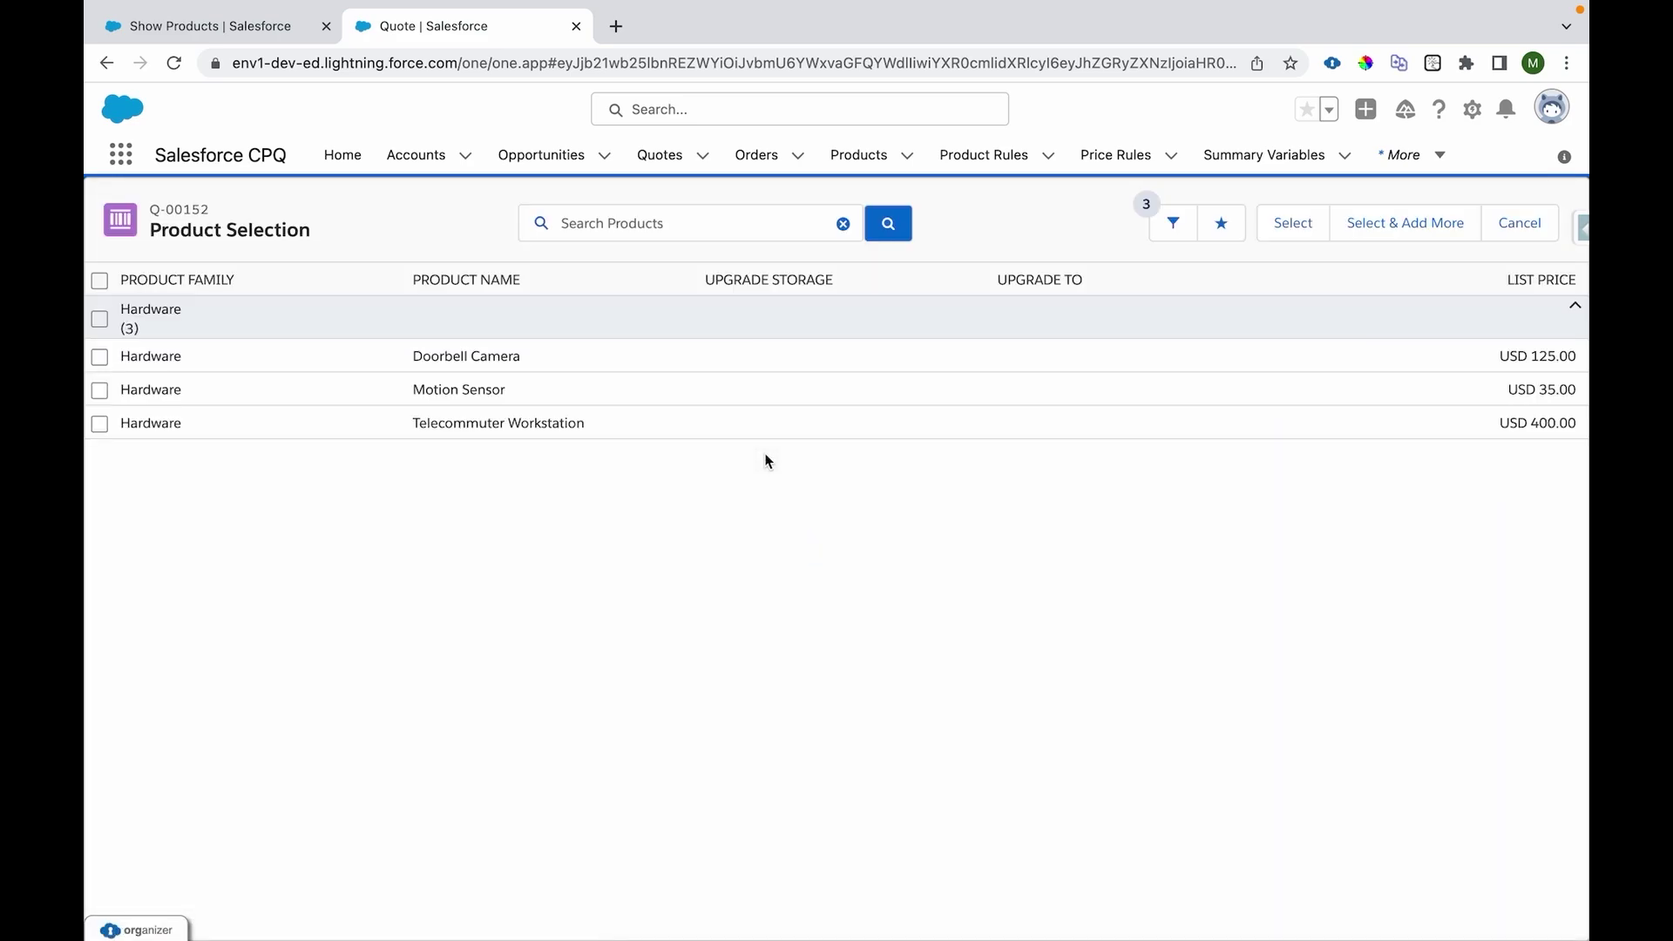
left_click_drag(122, 311, 185, 316)
left_click(1513, 232)
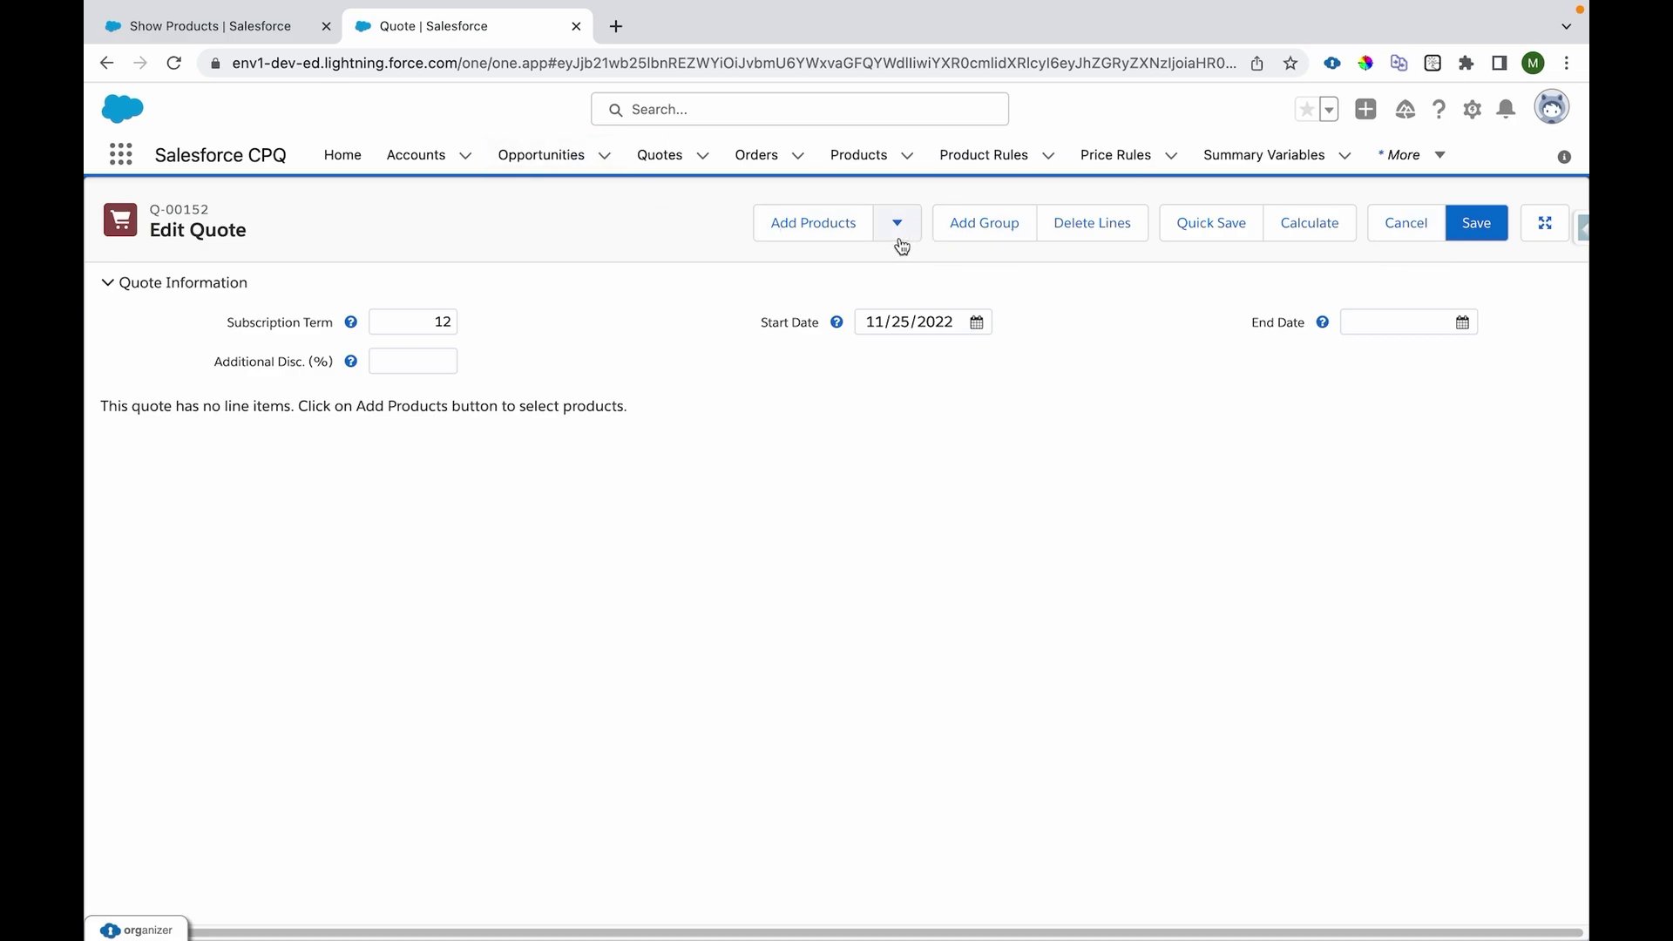
Open the Show Products search filter and highlight Product, Product Family, equals, Quote and IndustryType__c
left_click(293, 30)
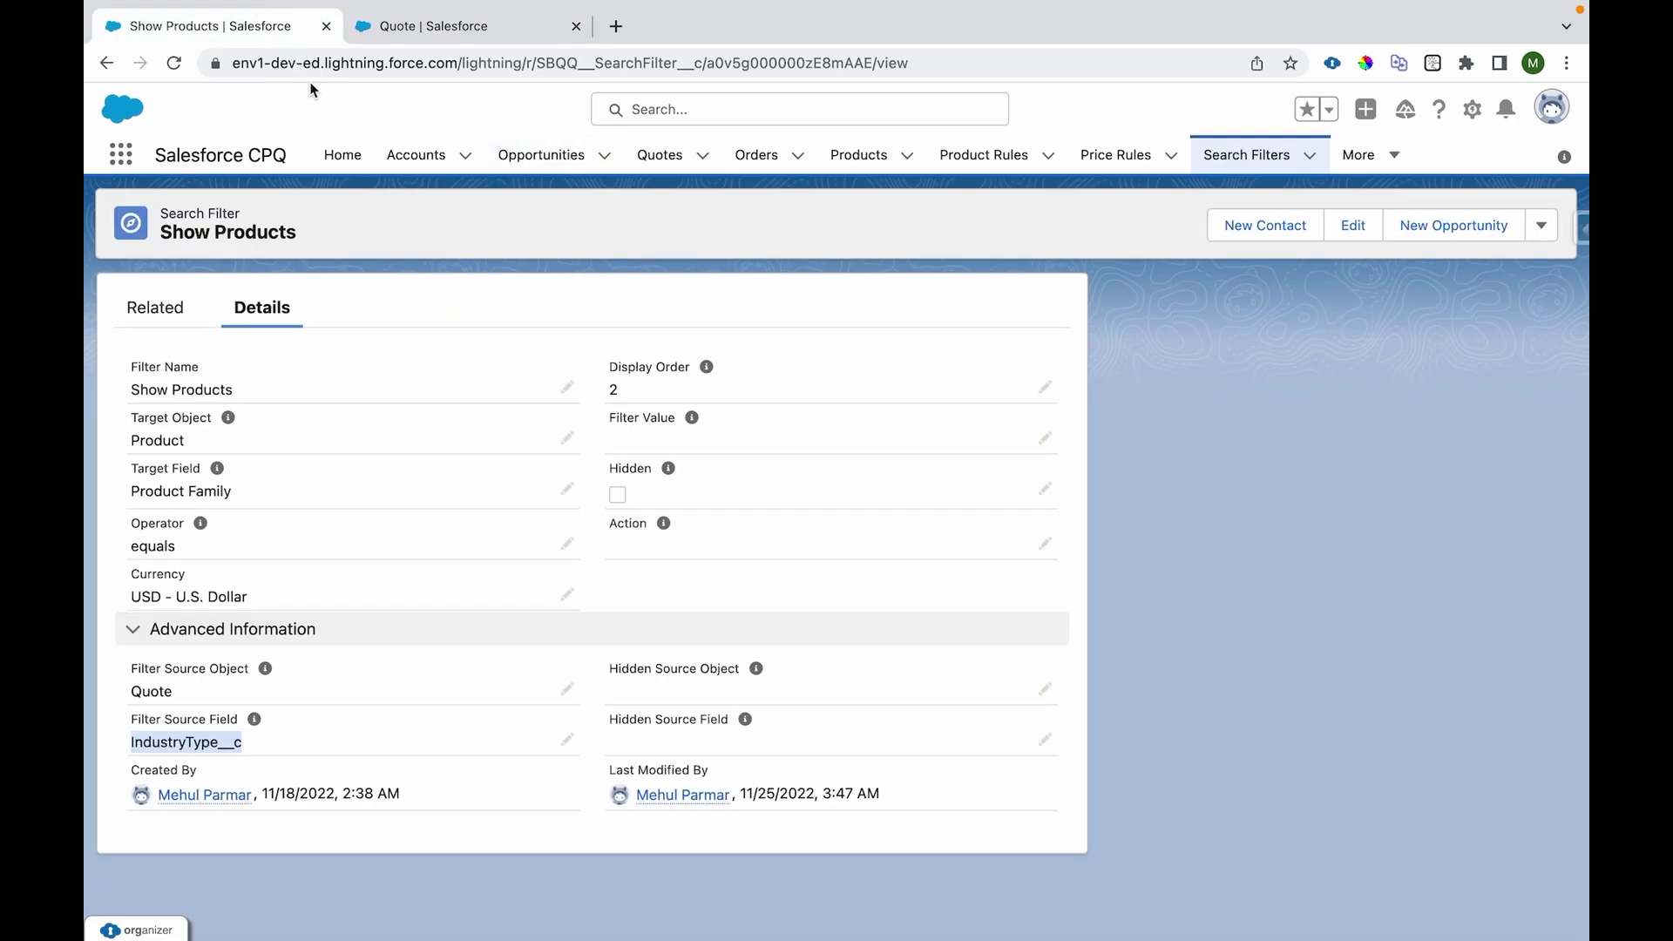
left_click_drag(163, 213, 281, 215)
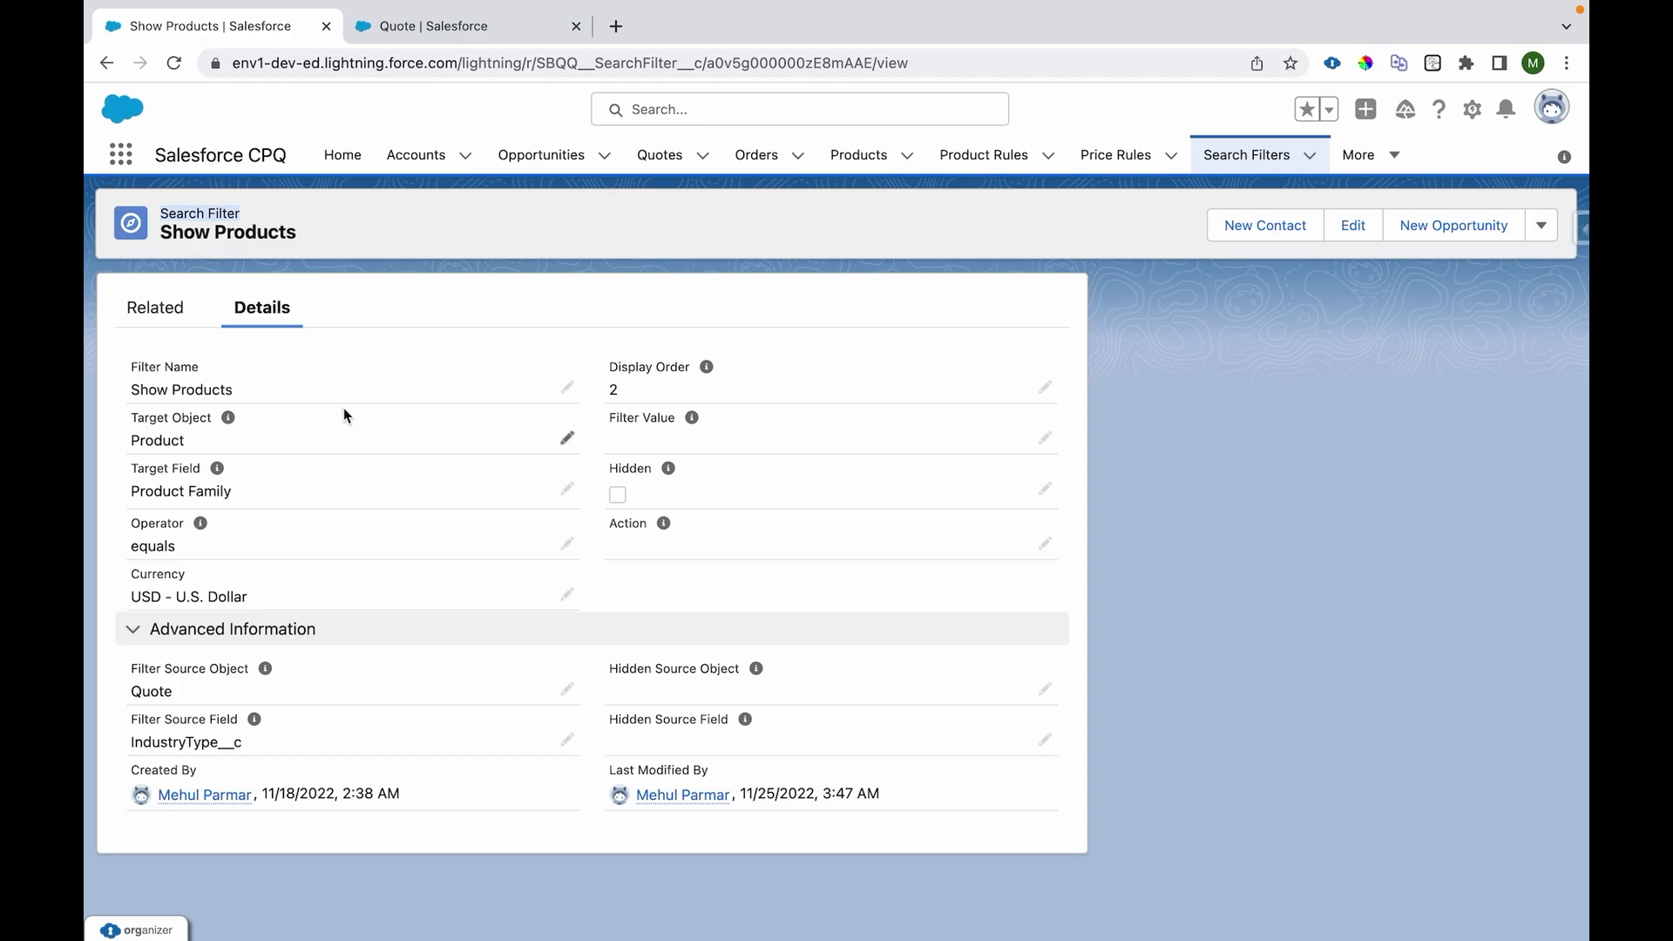
double_click(161, 440)
left_click_drag(124, 488, 230, 489)
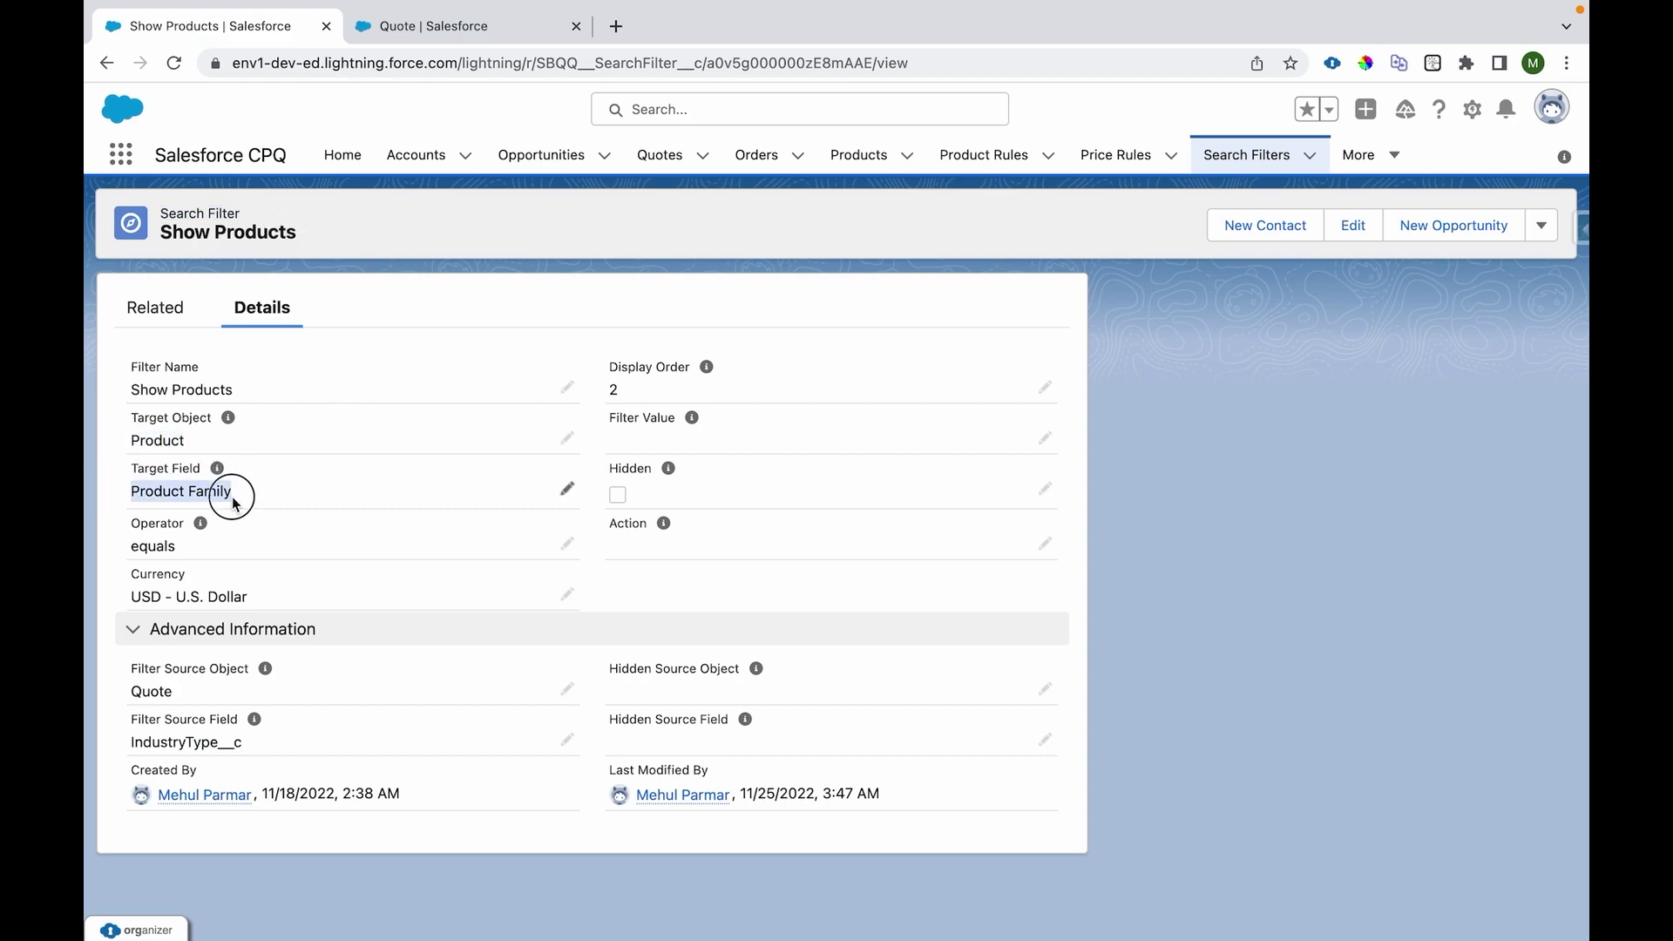
left_click_drag(203, 560, 104, 572)
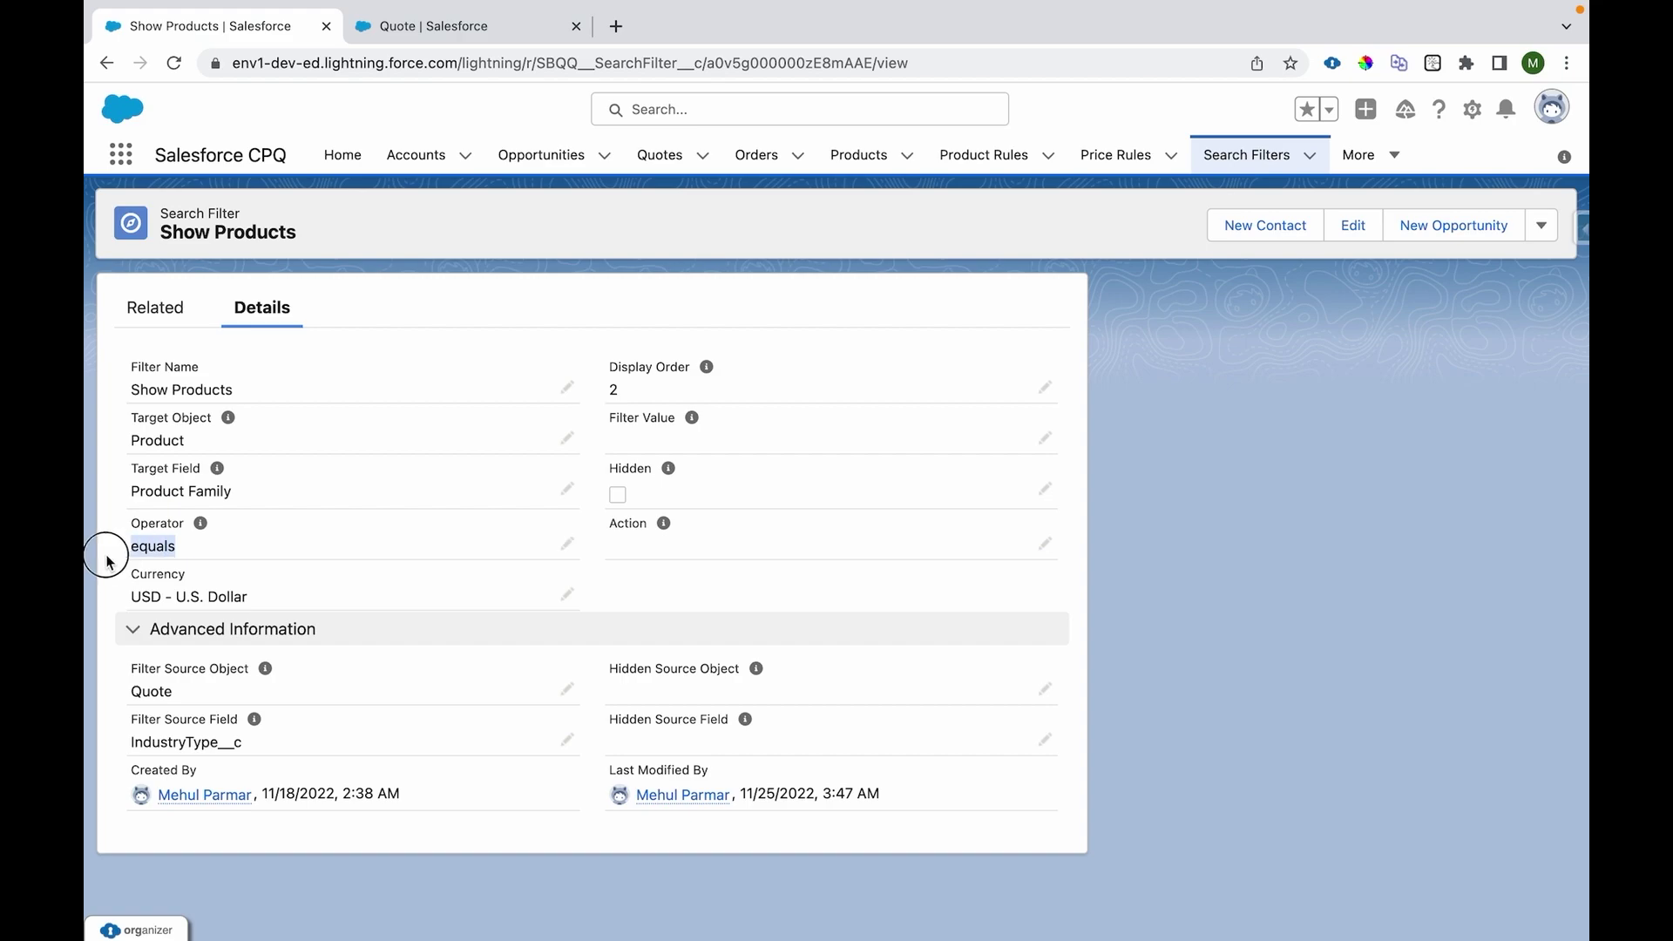
left_click(126, 704)
left_click_drag(126, 704, 162, 691)
left_click_drag(261, 743, 149, 739)
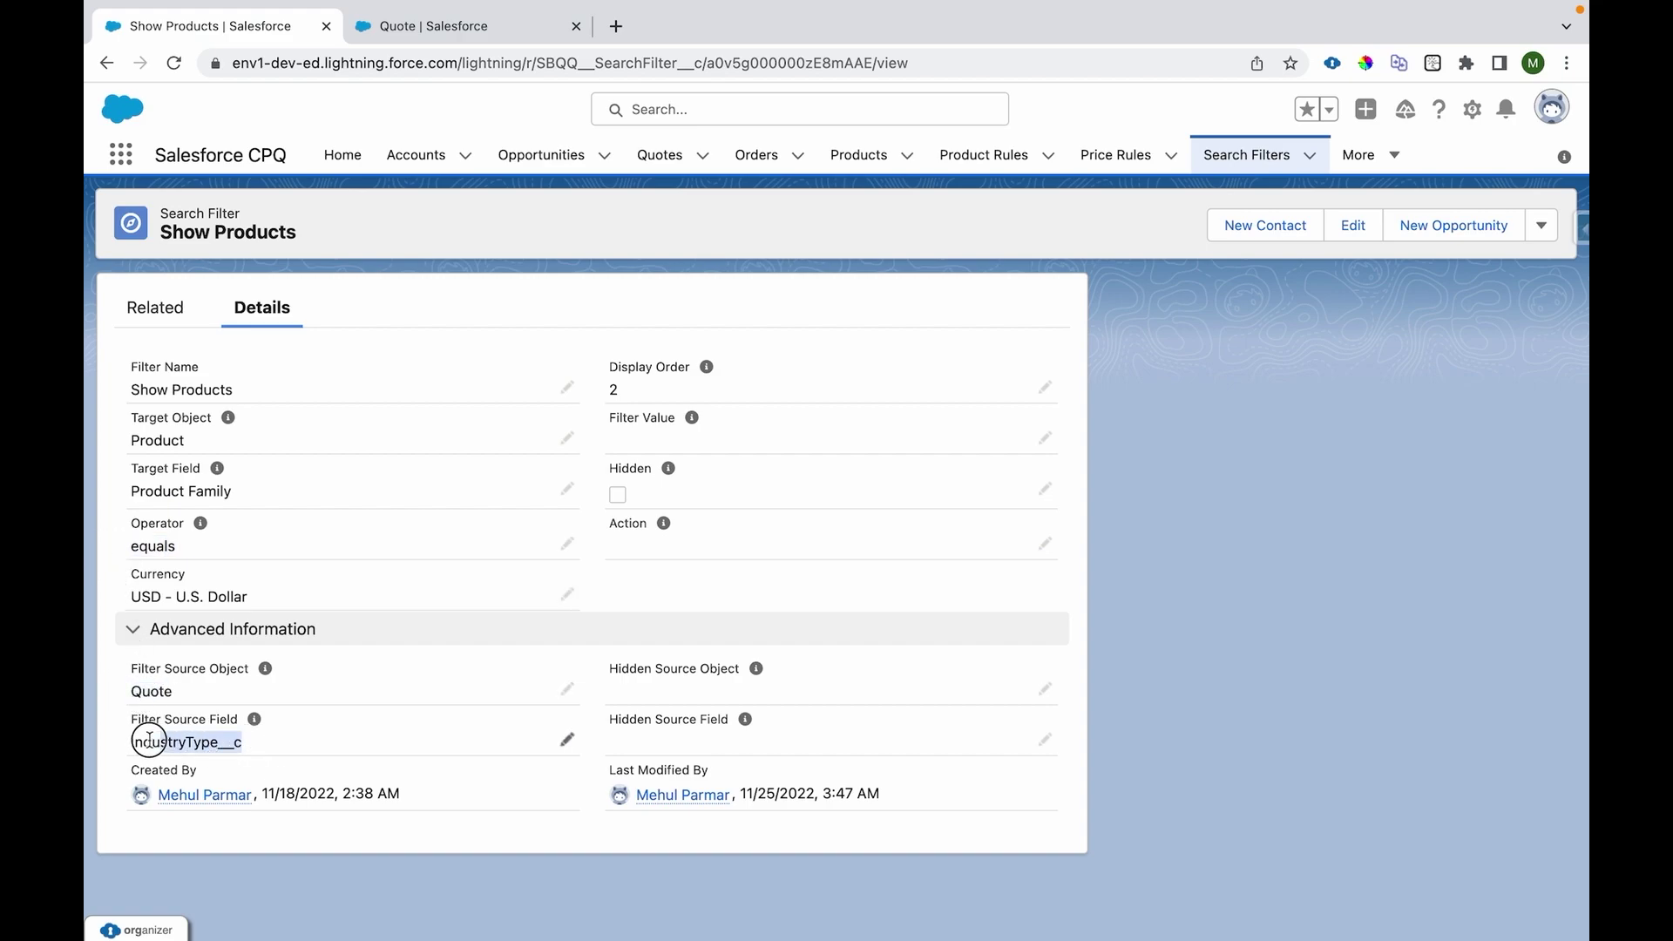
Re-highlight the filter's Filter Source Quote.IndustryType__c and Target Product Family on Product
left_click(199, 445)
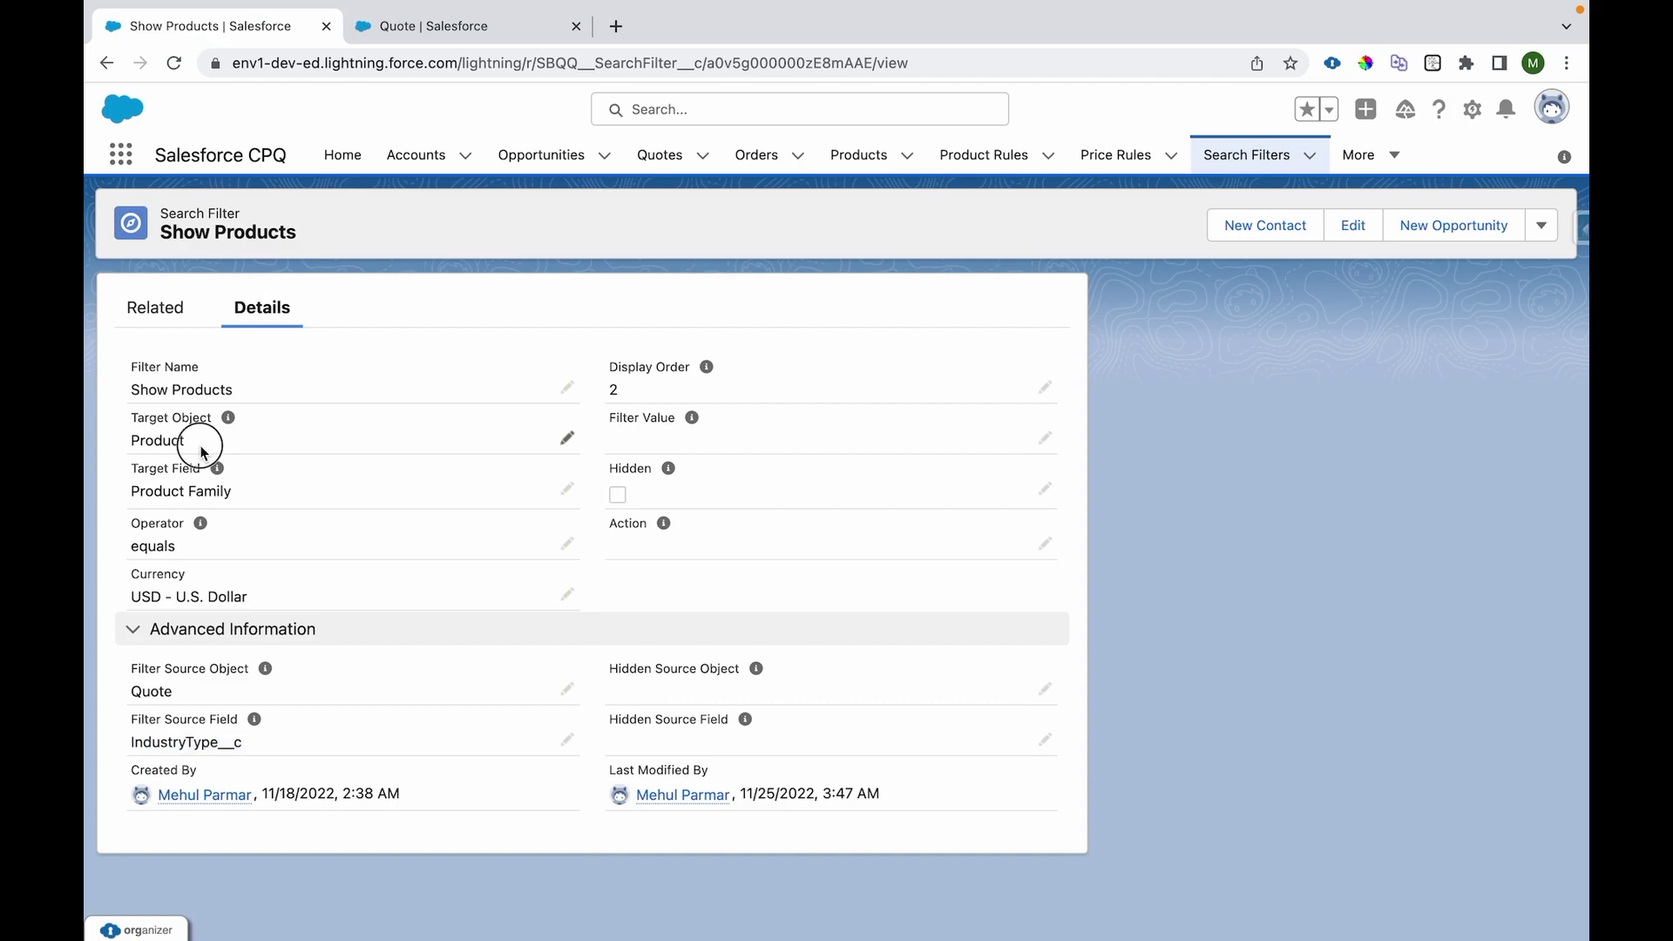
double_click(173, 444)
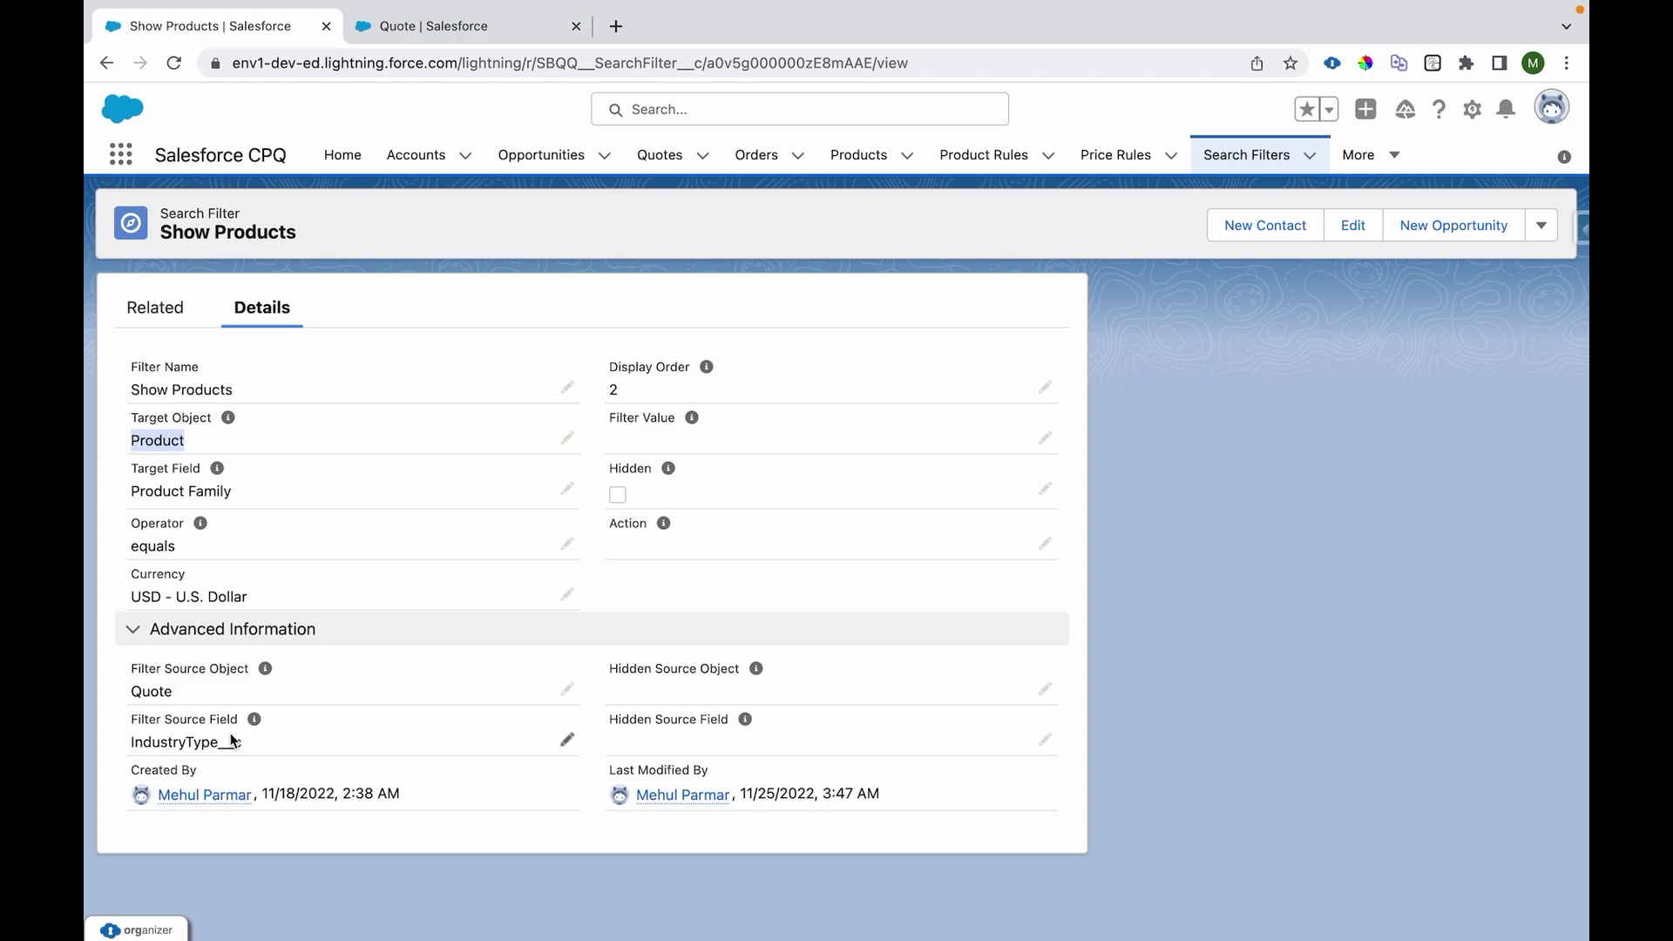
left_click(128, 445)
left_click_drag(128, 445, 186, 547)
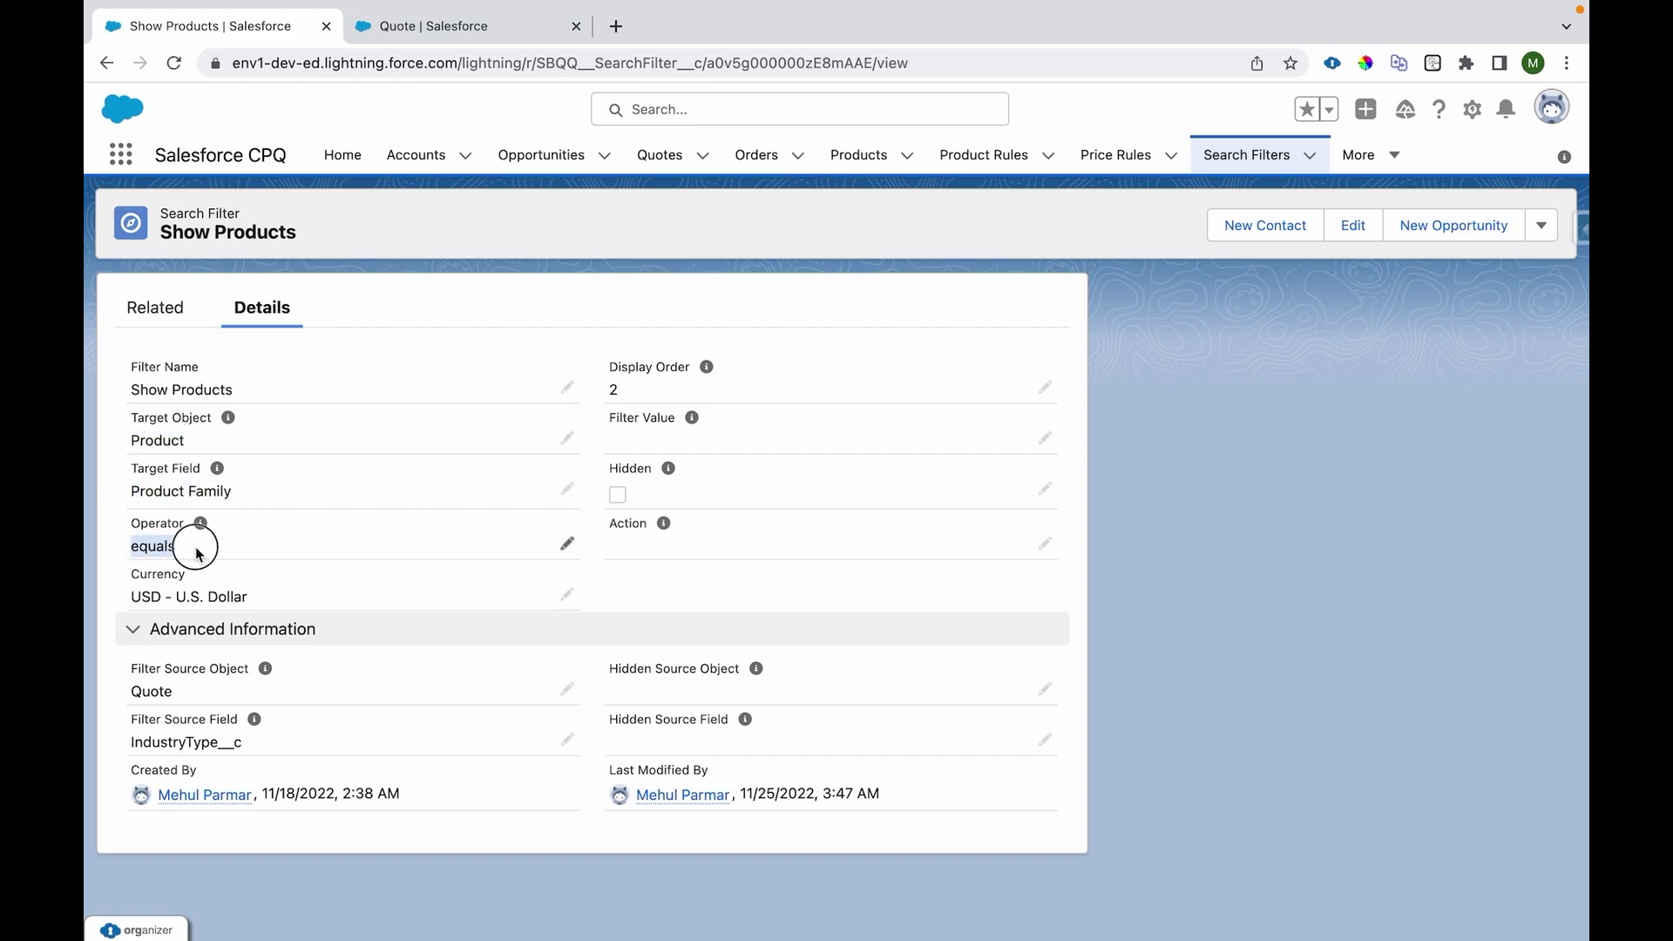
left_click(131, 697)
left_click_drag(132, 697, 165, 694)
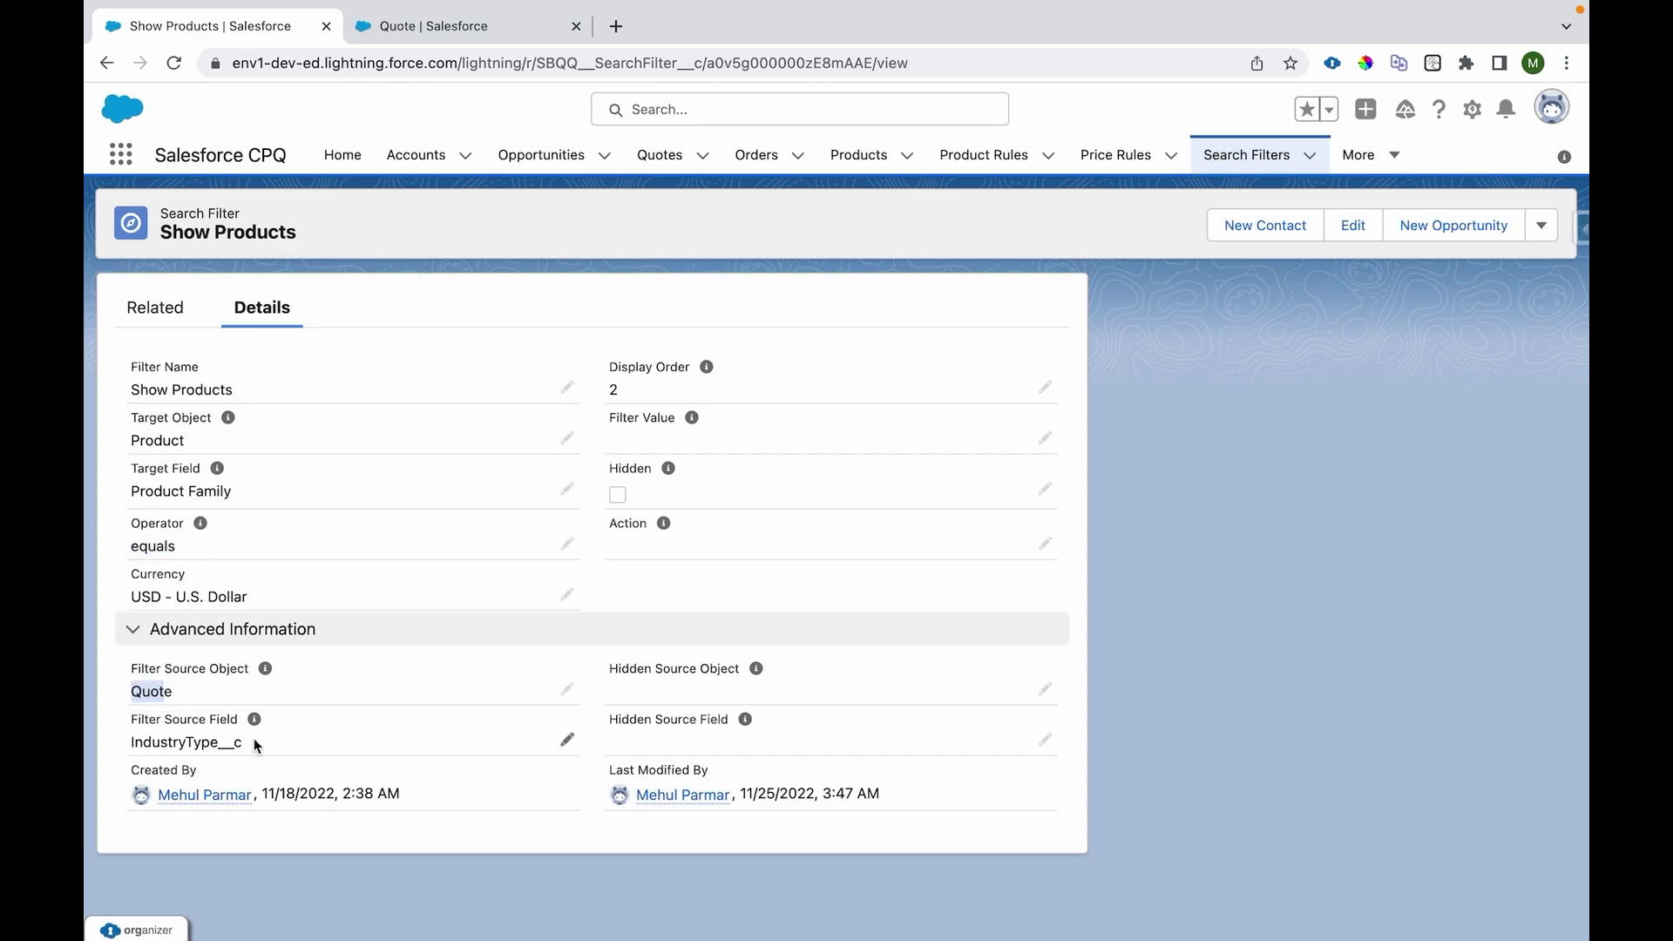
left_click_drag(255, 742, 124, 751)
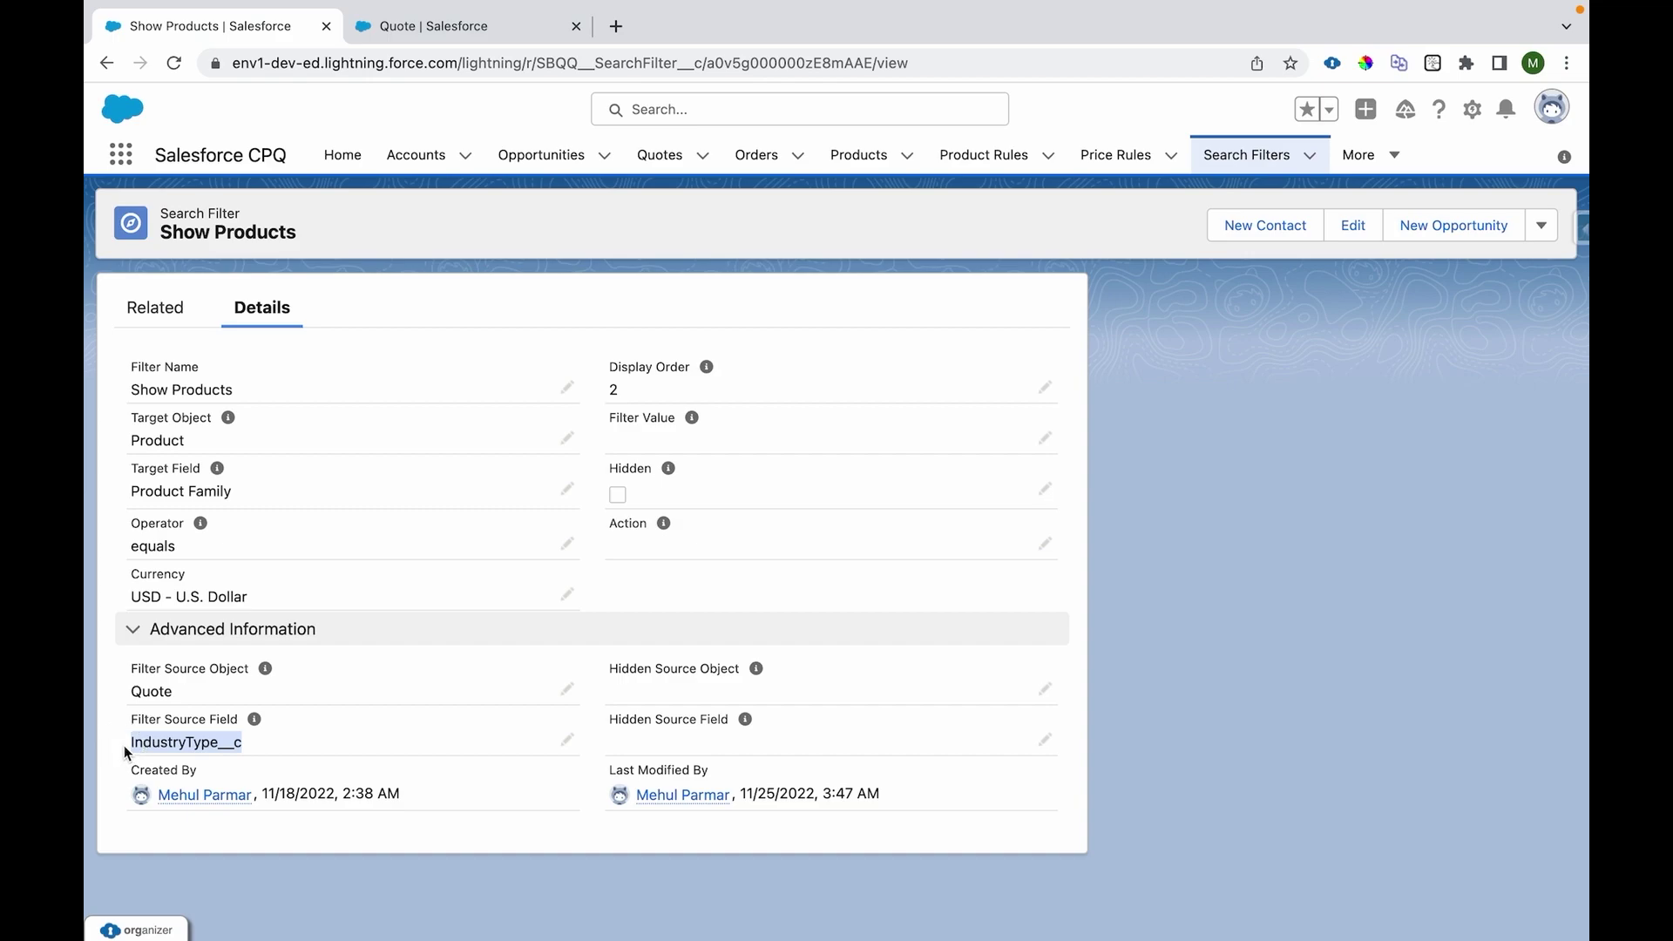
left_click(131, 744)
left_click_drag(131, 744, 237, 743)
left_click_drag(130, 491, 234, 491)
double_click(151, 438)
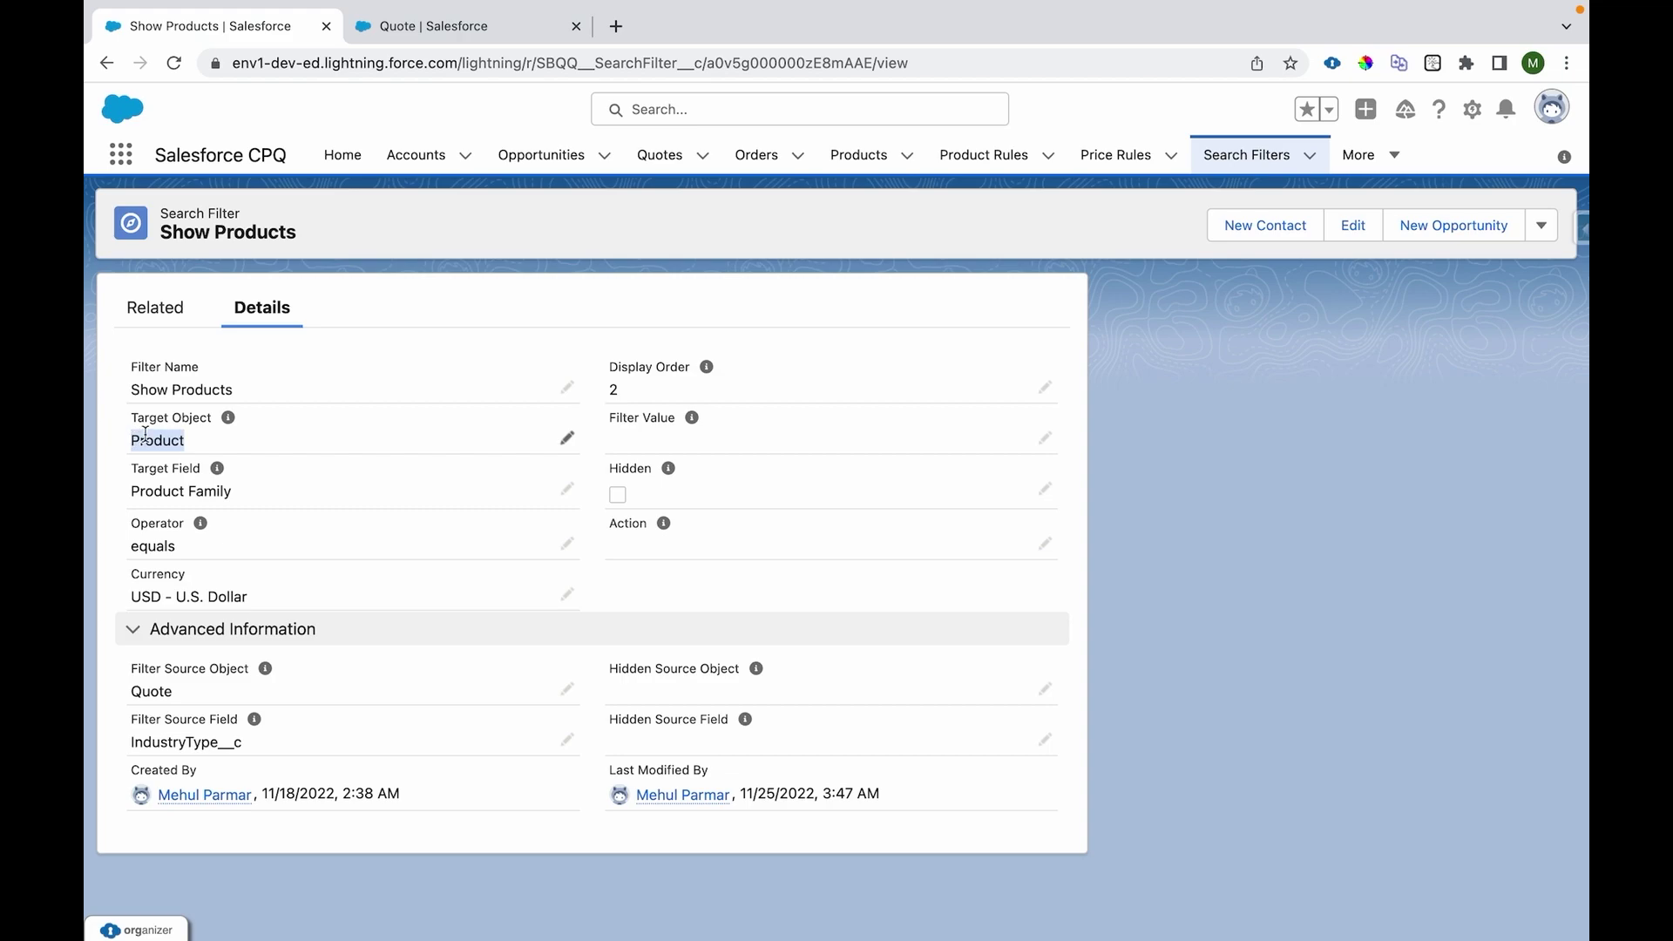
Return to quote Q-00152's record and point out its Industry Type of Hardware
left_click(420, 39)
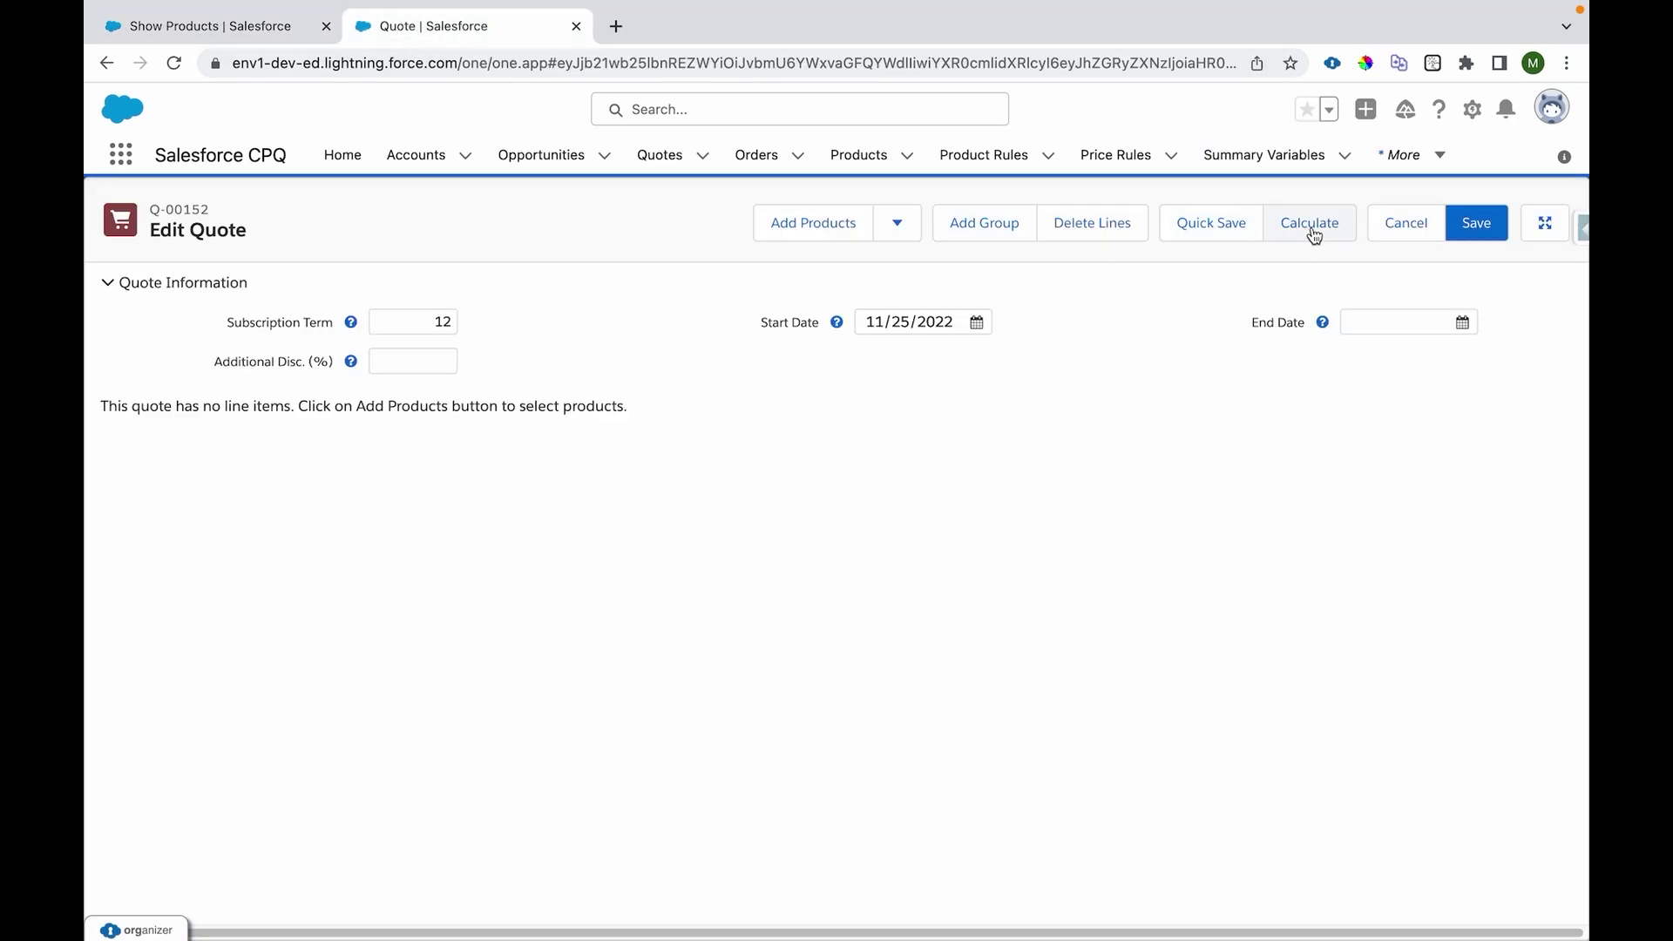
left_click(1395, 228)
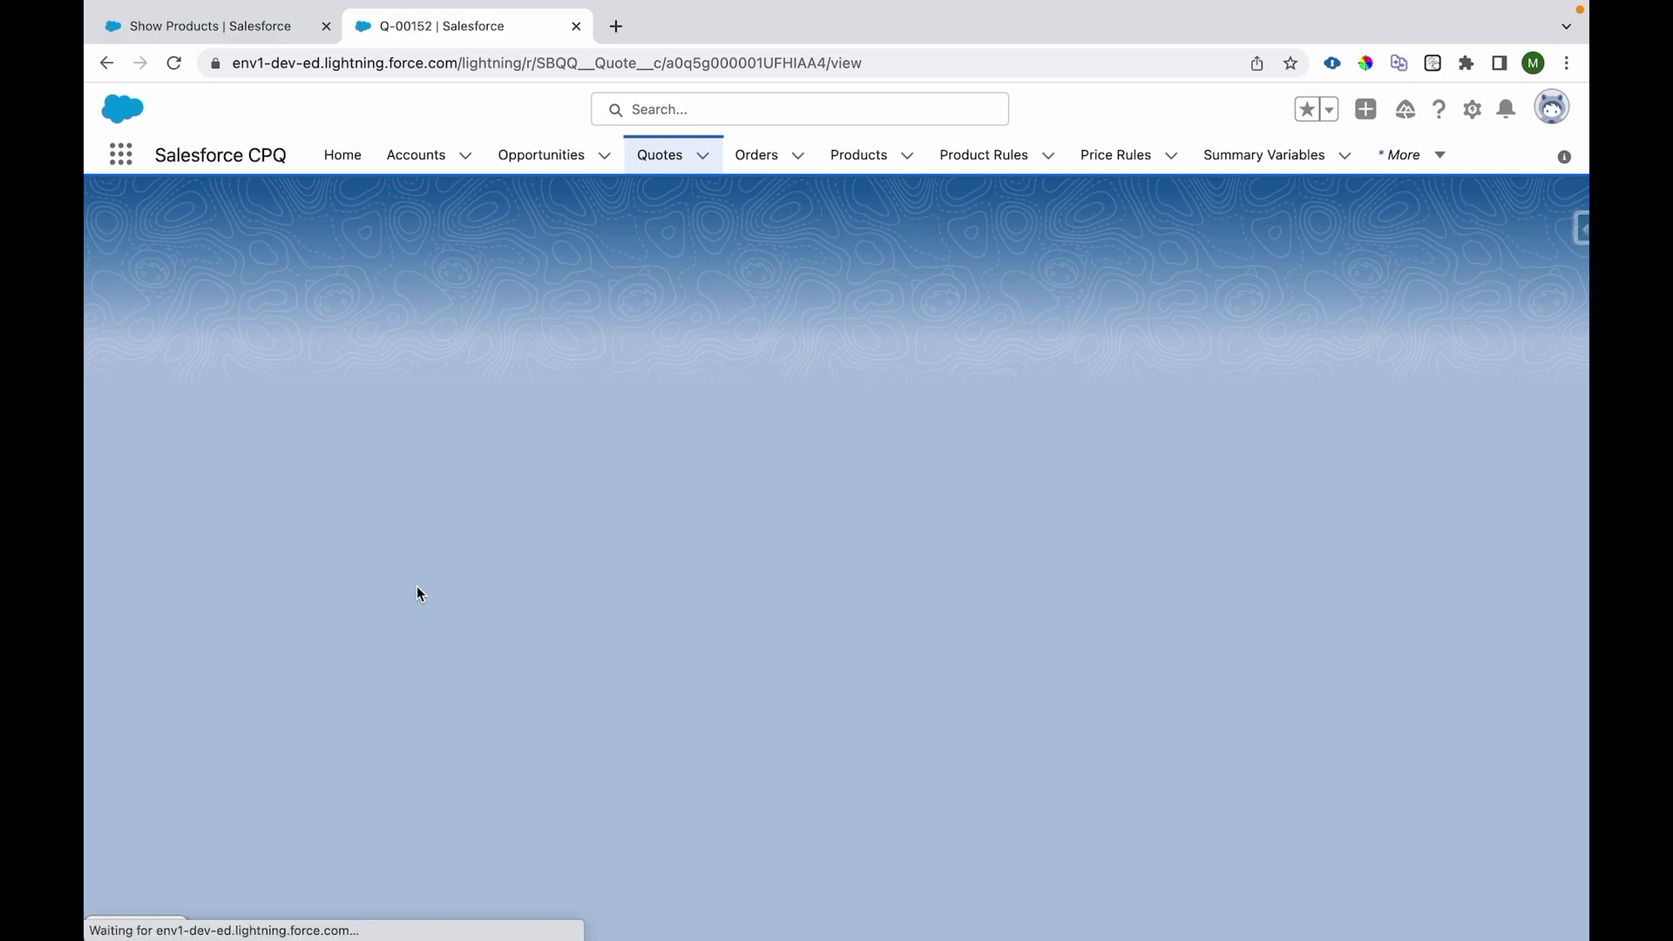
scroll(464, 552, "down", 10)
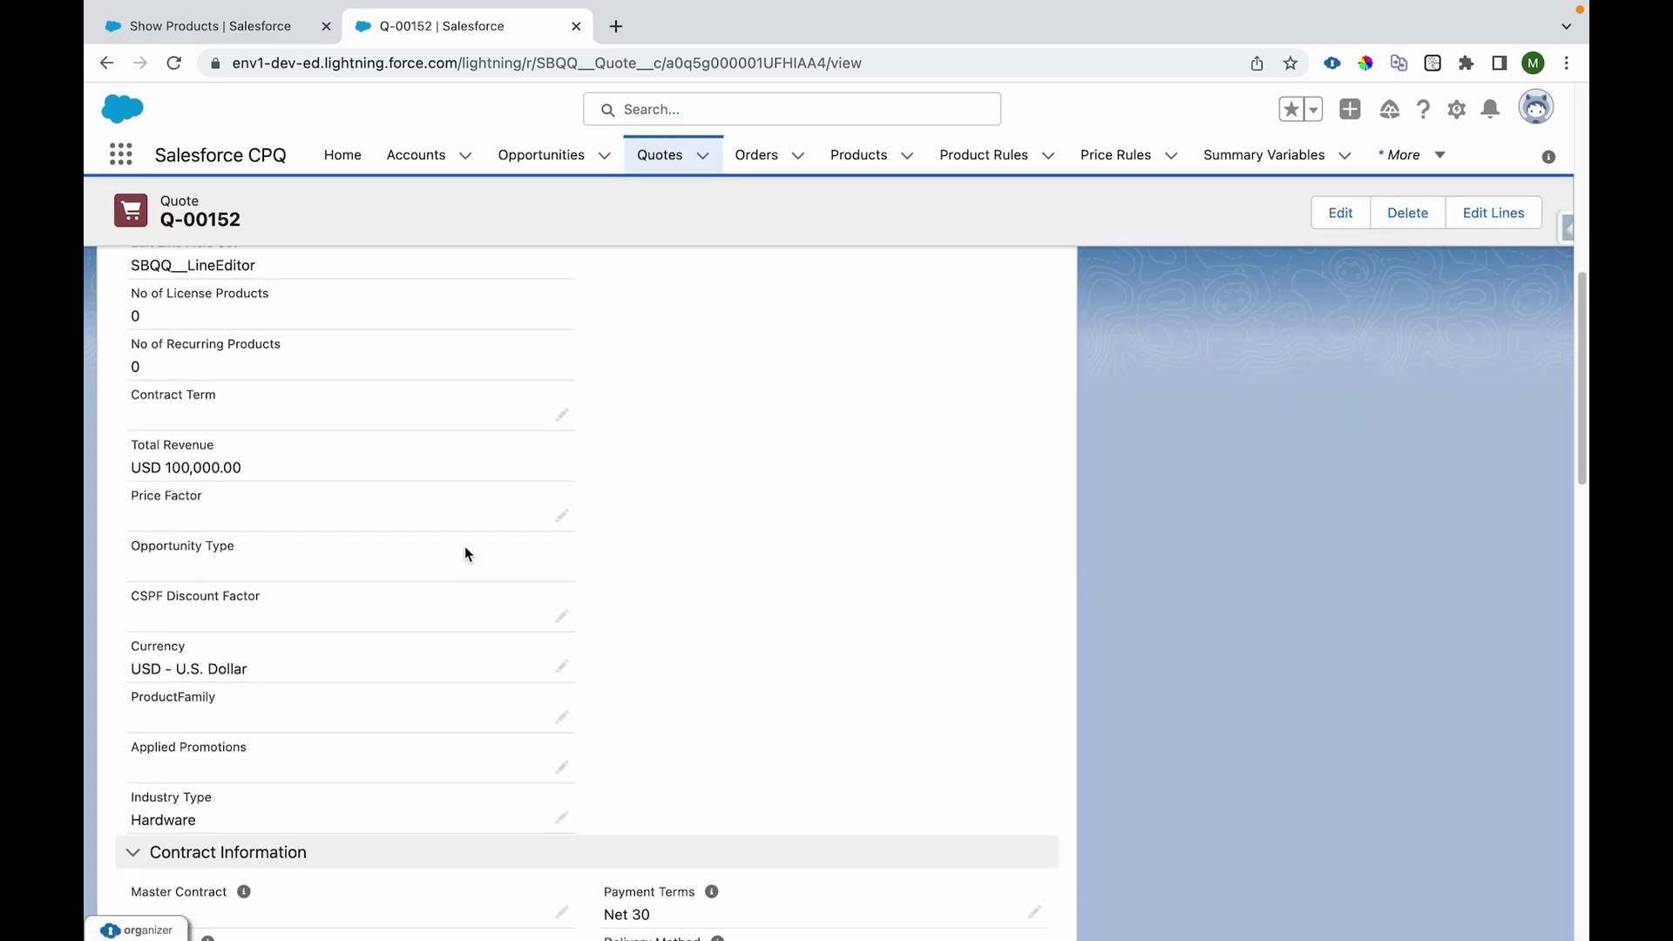
left_click_drag(123, 798, 214, 794)
scroll(963, 515, "up", 10)
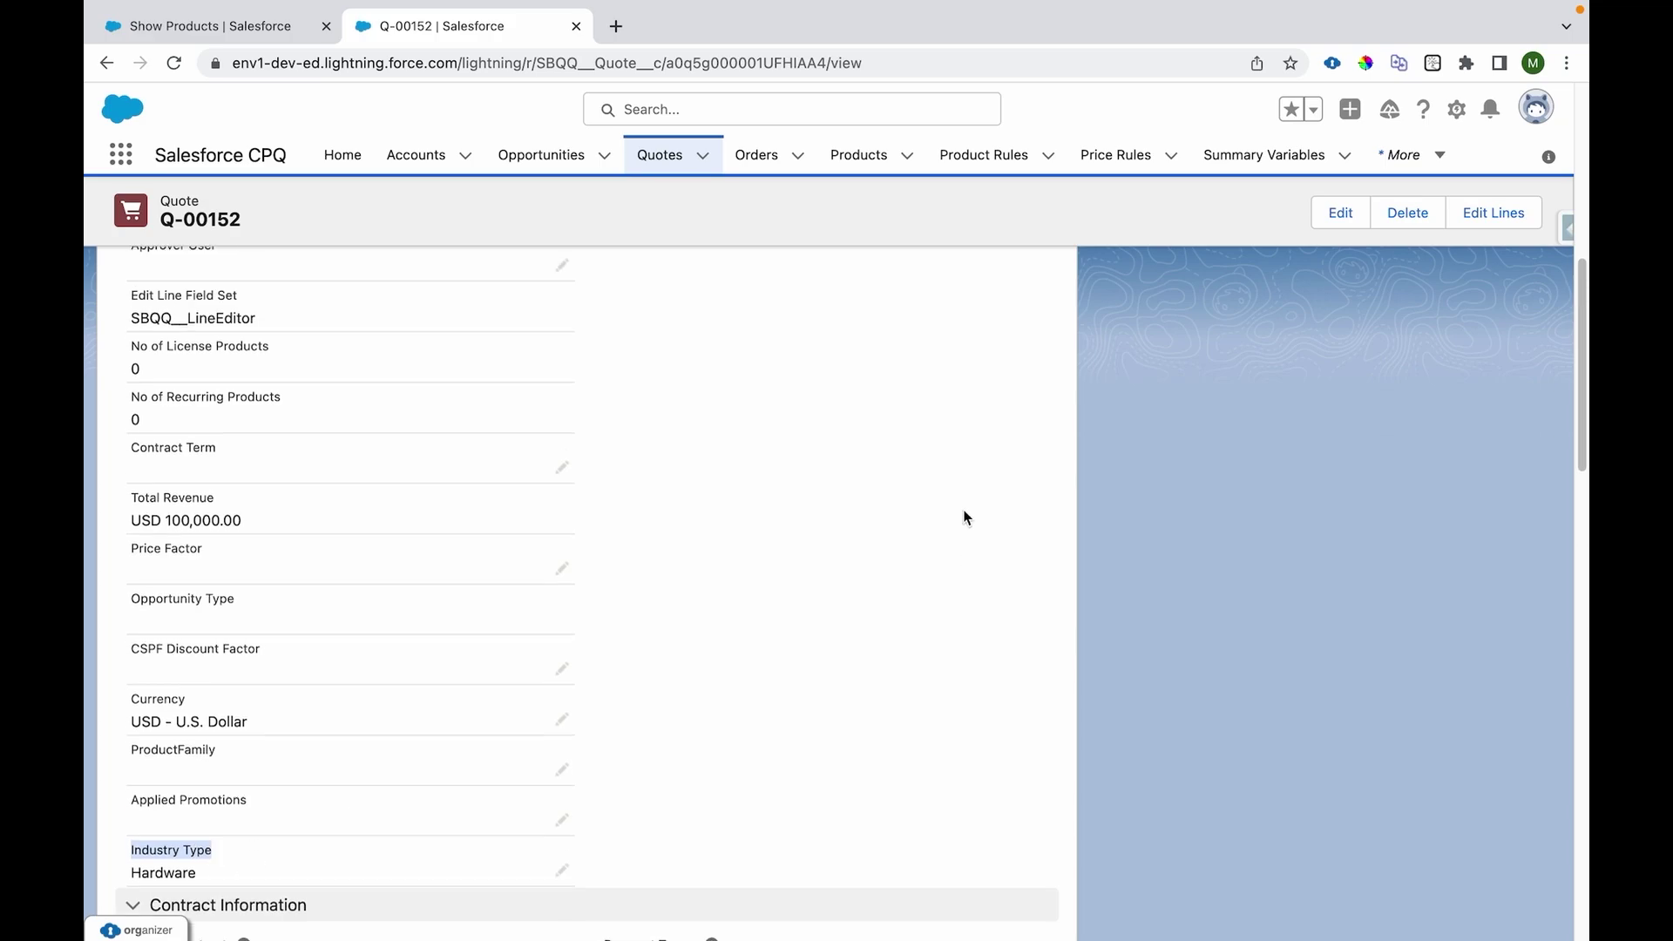
Show the product catalog listing only the three Hardware products, then exit back to the quote record
left_click(1488, 237)
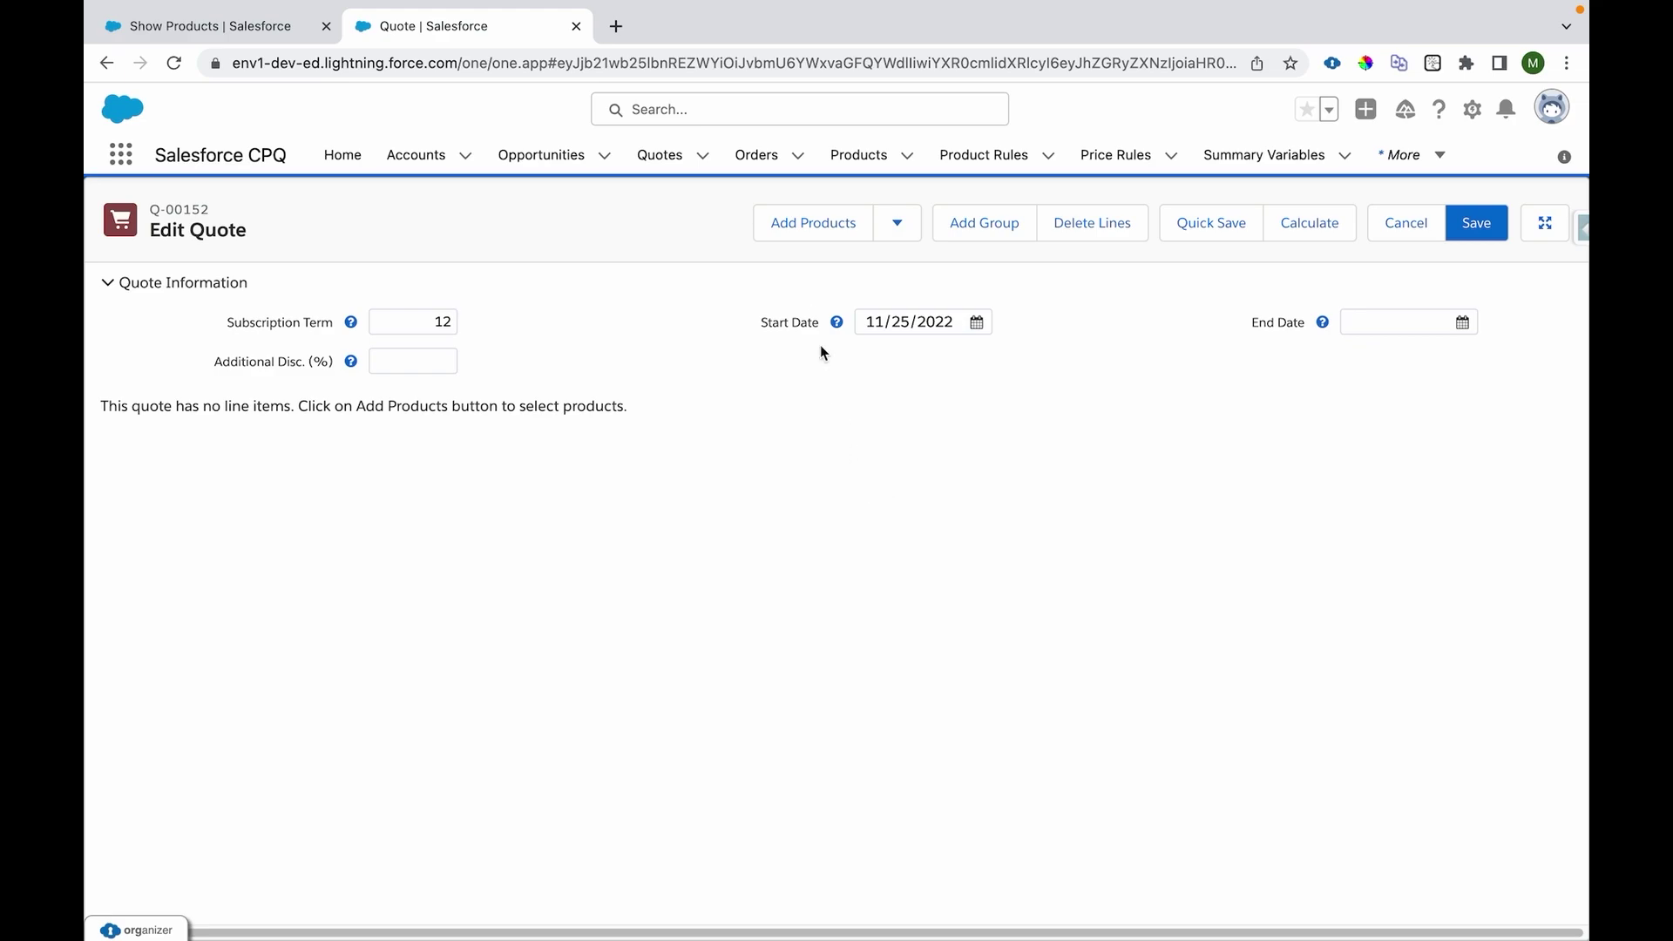
left_click(814, 234)
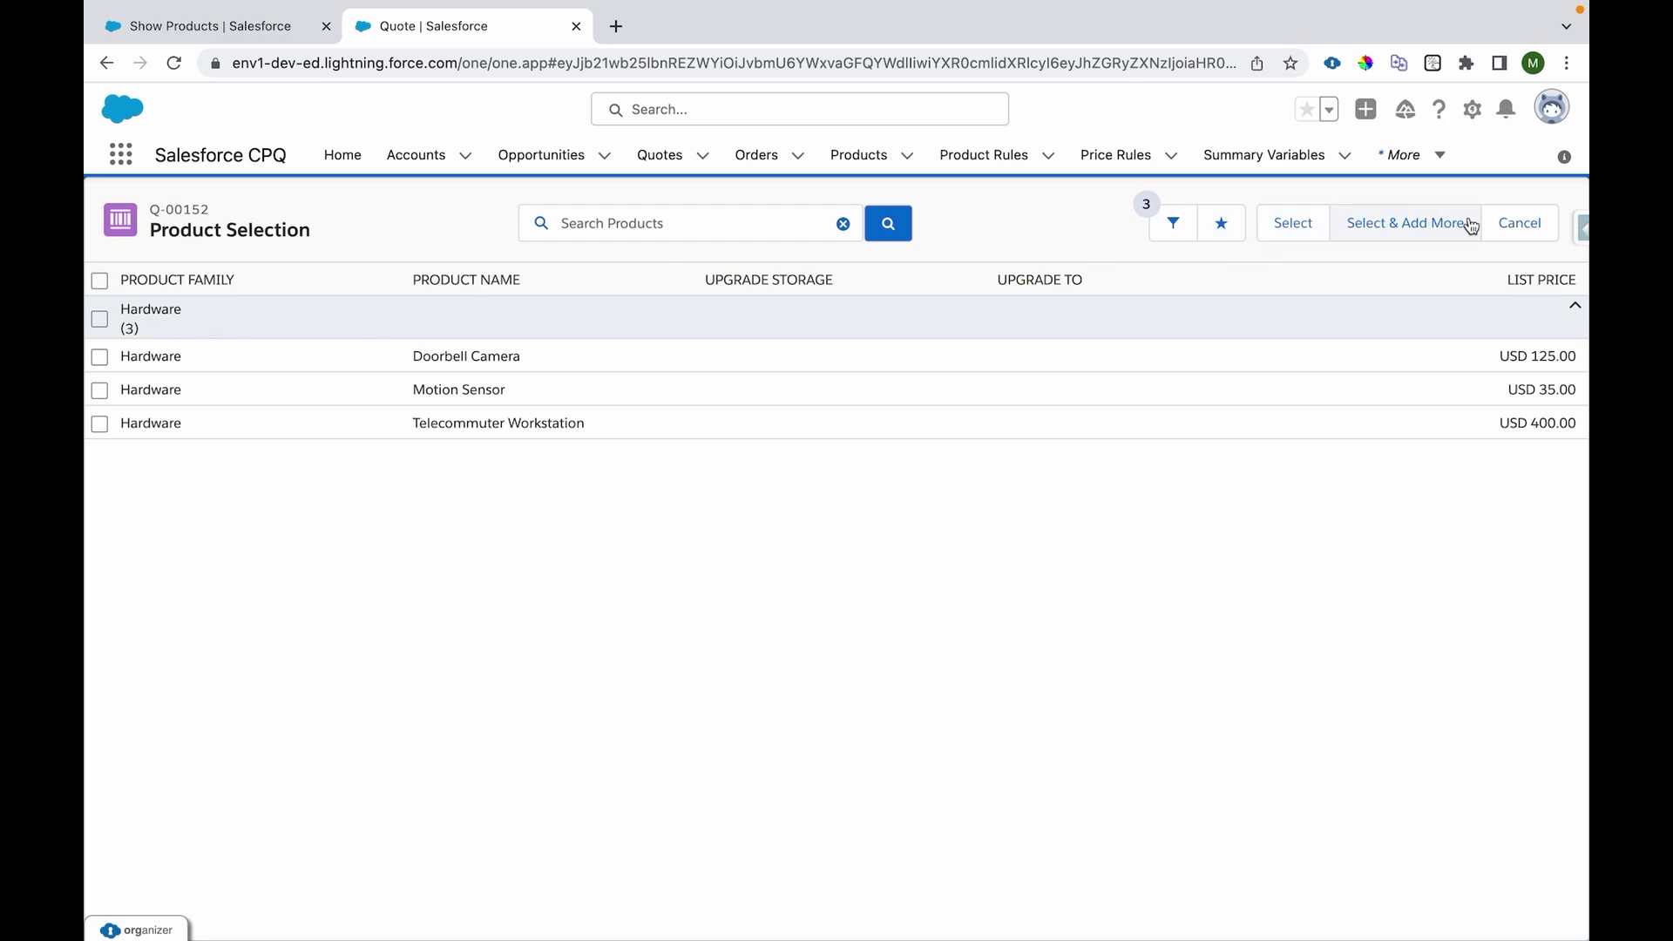
left_click(1521, 224)
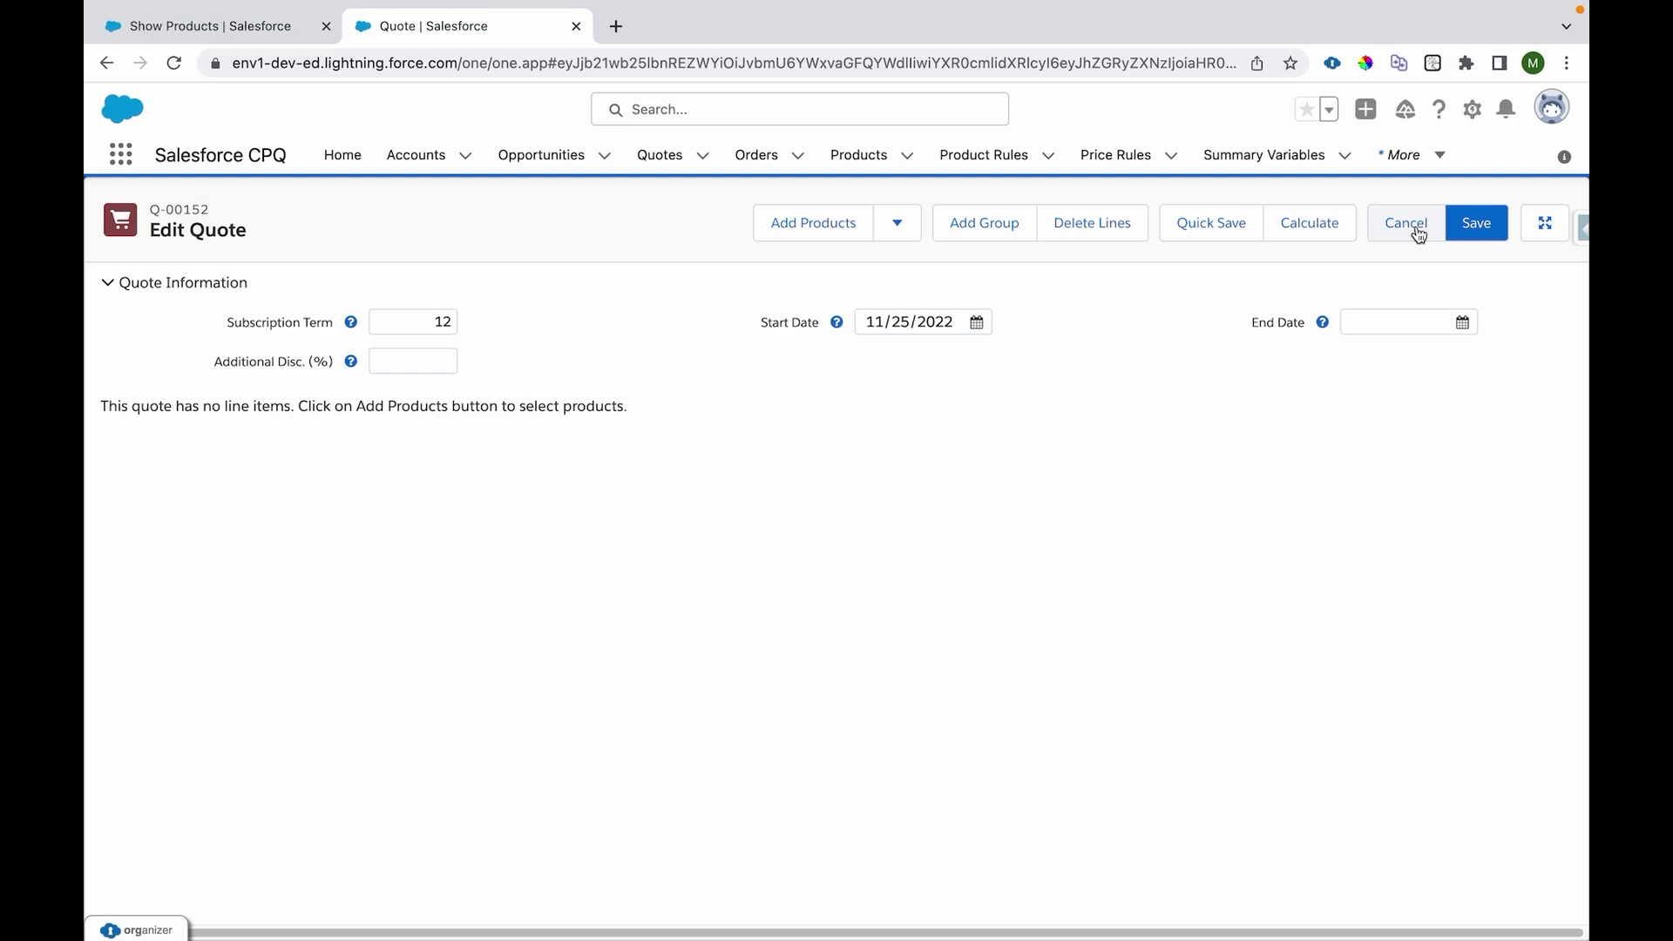
left_click(1410, 226)
Change quote Q-00152's Industry Type from Hardware to Software and save
scroll(572, 563, "down", 10)
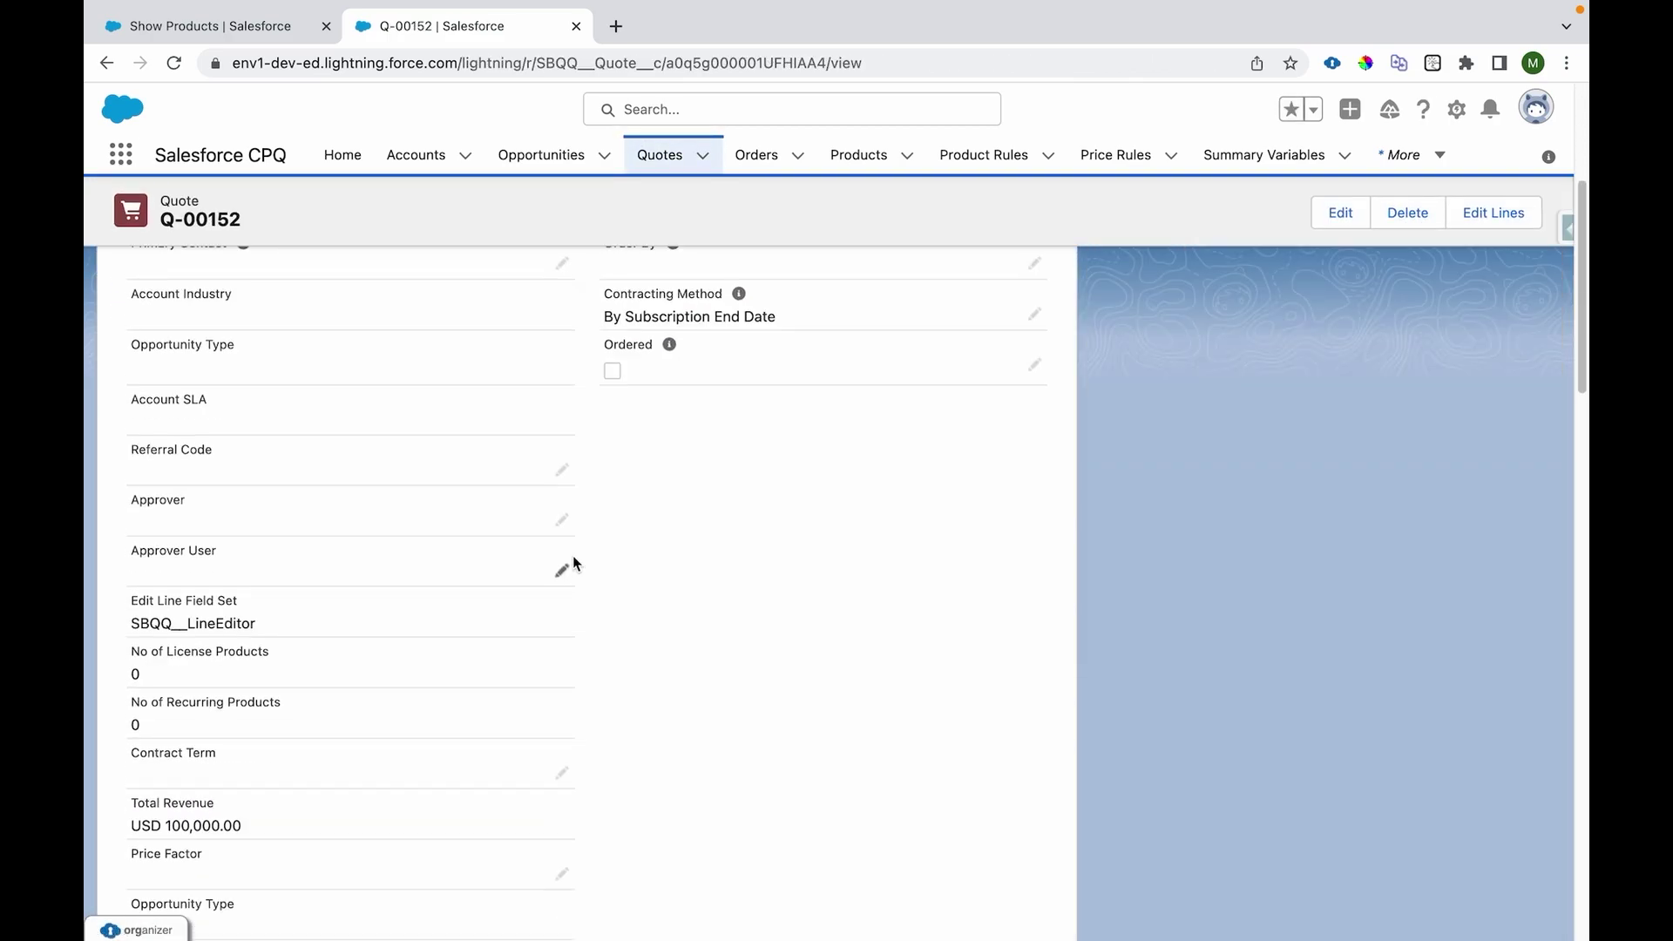
left_click(558, 732)
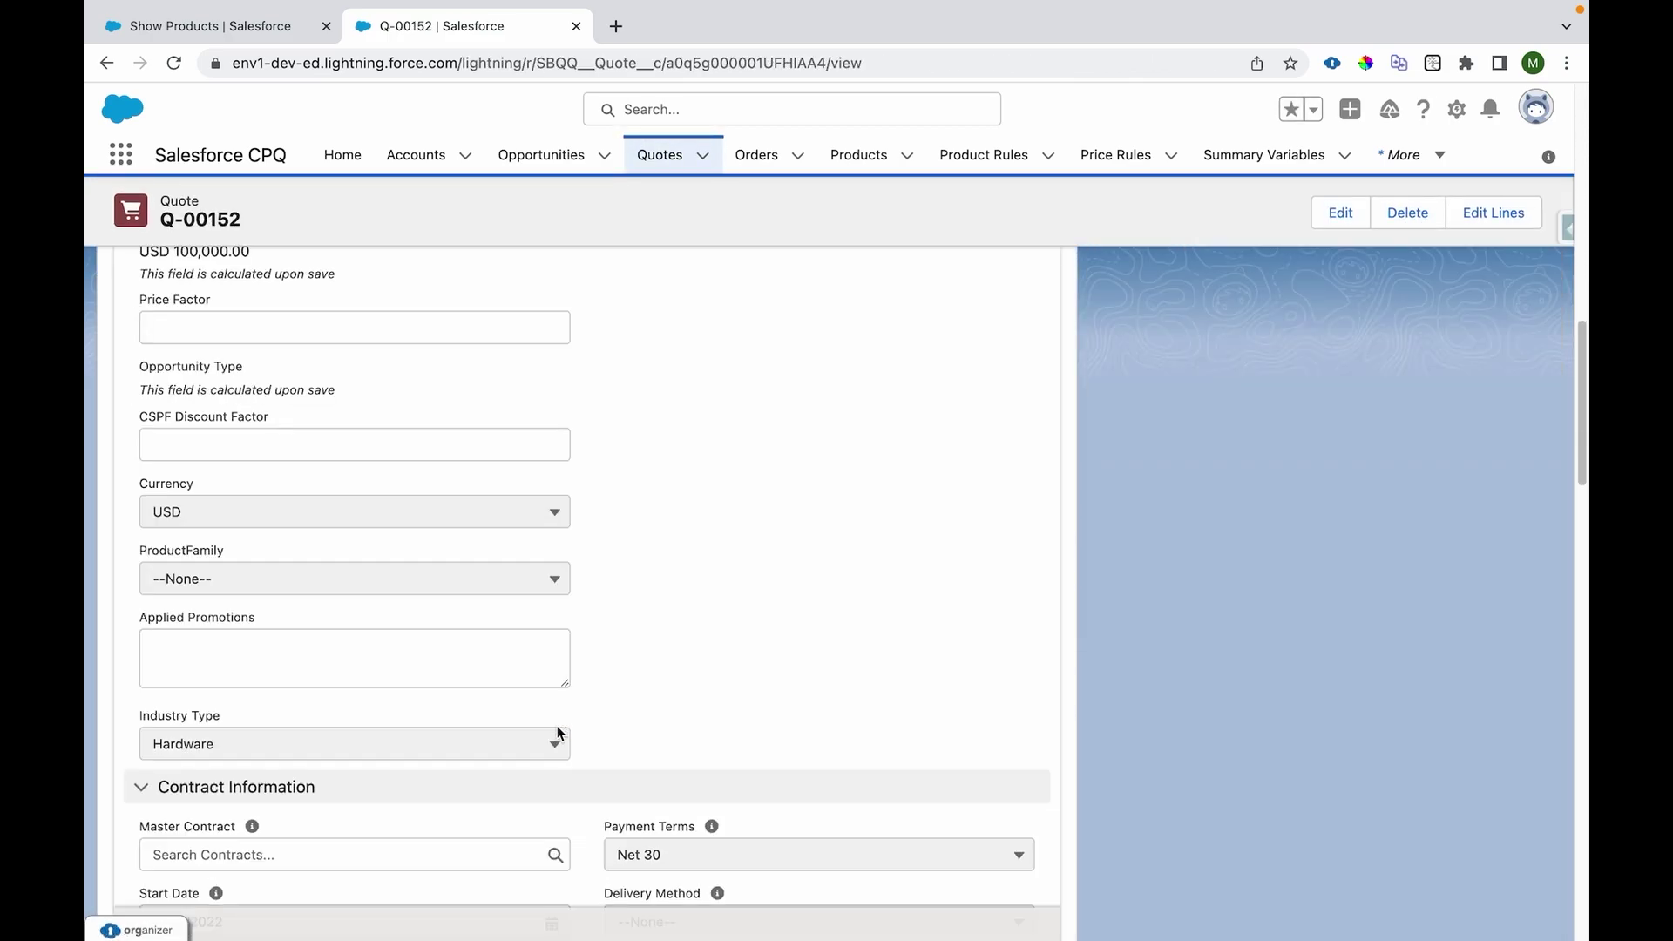
left_click(411, 753)
left_click(390, 820)
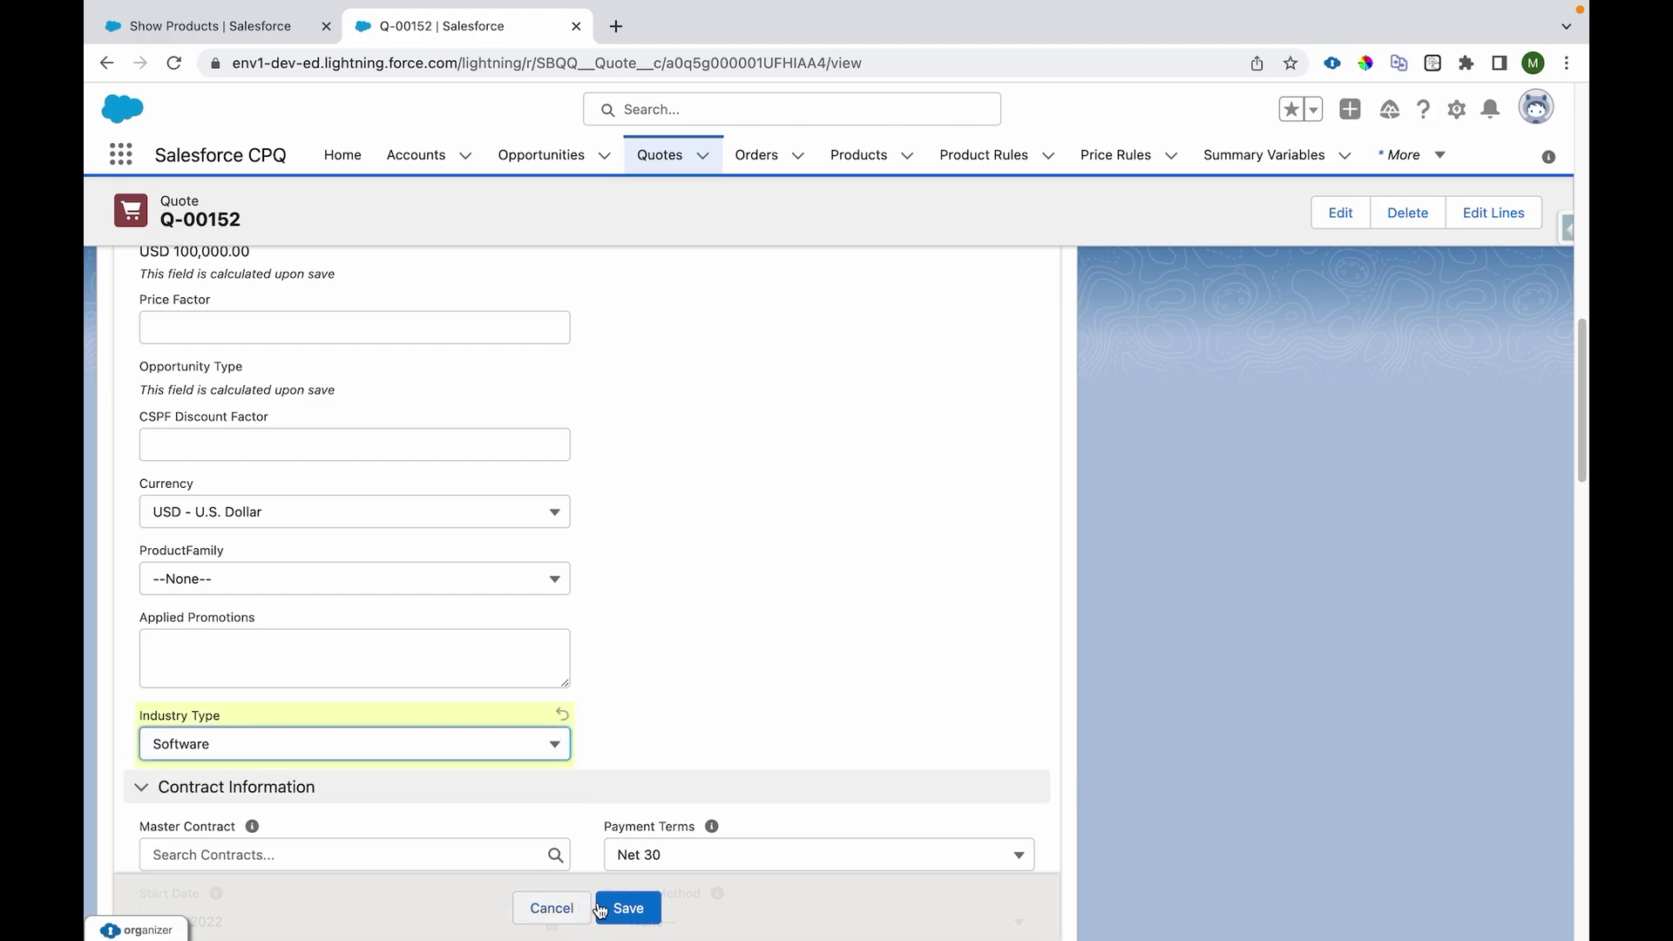
left_click(631, 910)
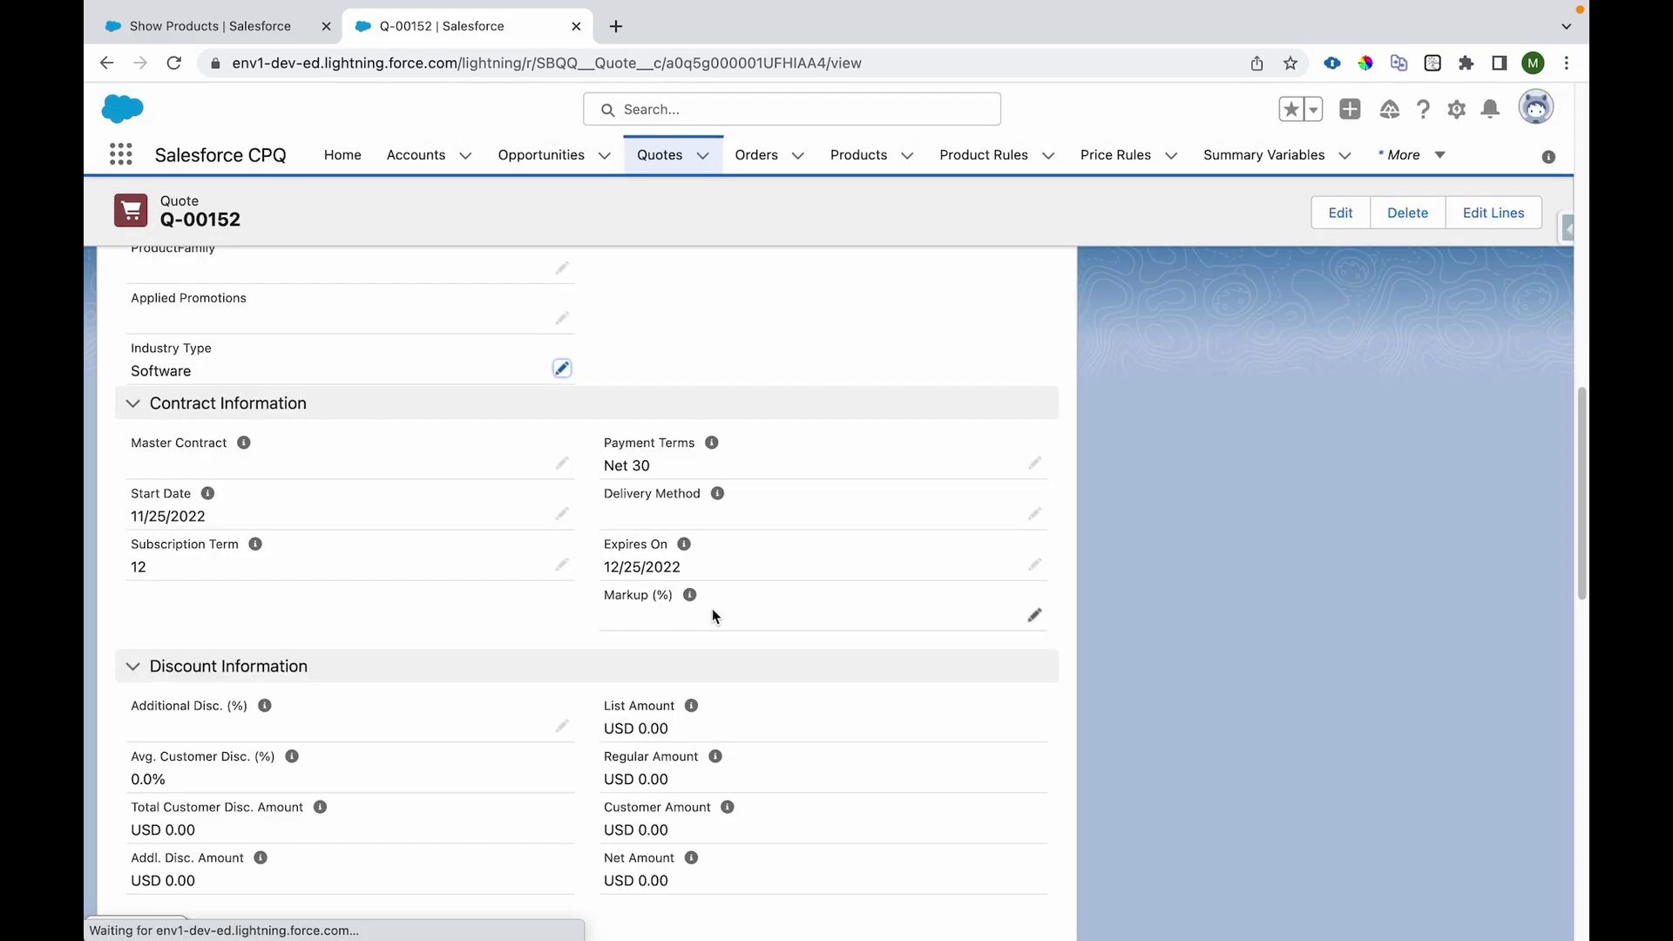
Open the product catalog, now listing only the three Software products such as Cloud Storage 1GB
scroll(713, 610, "up", 10)
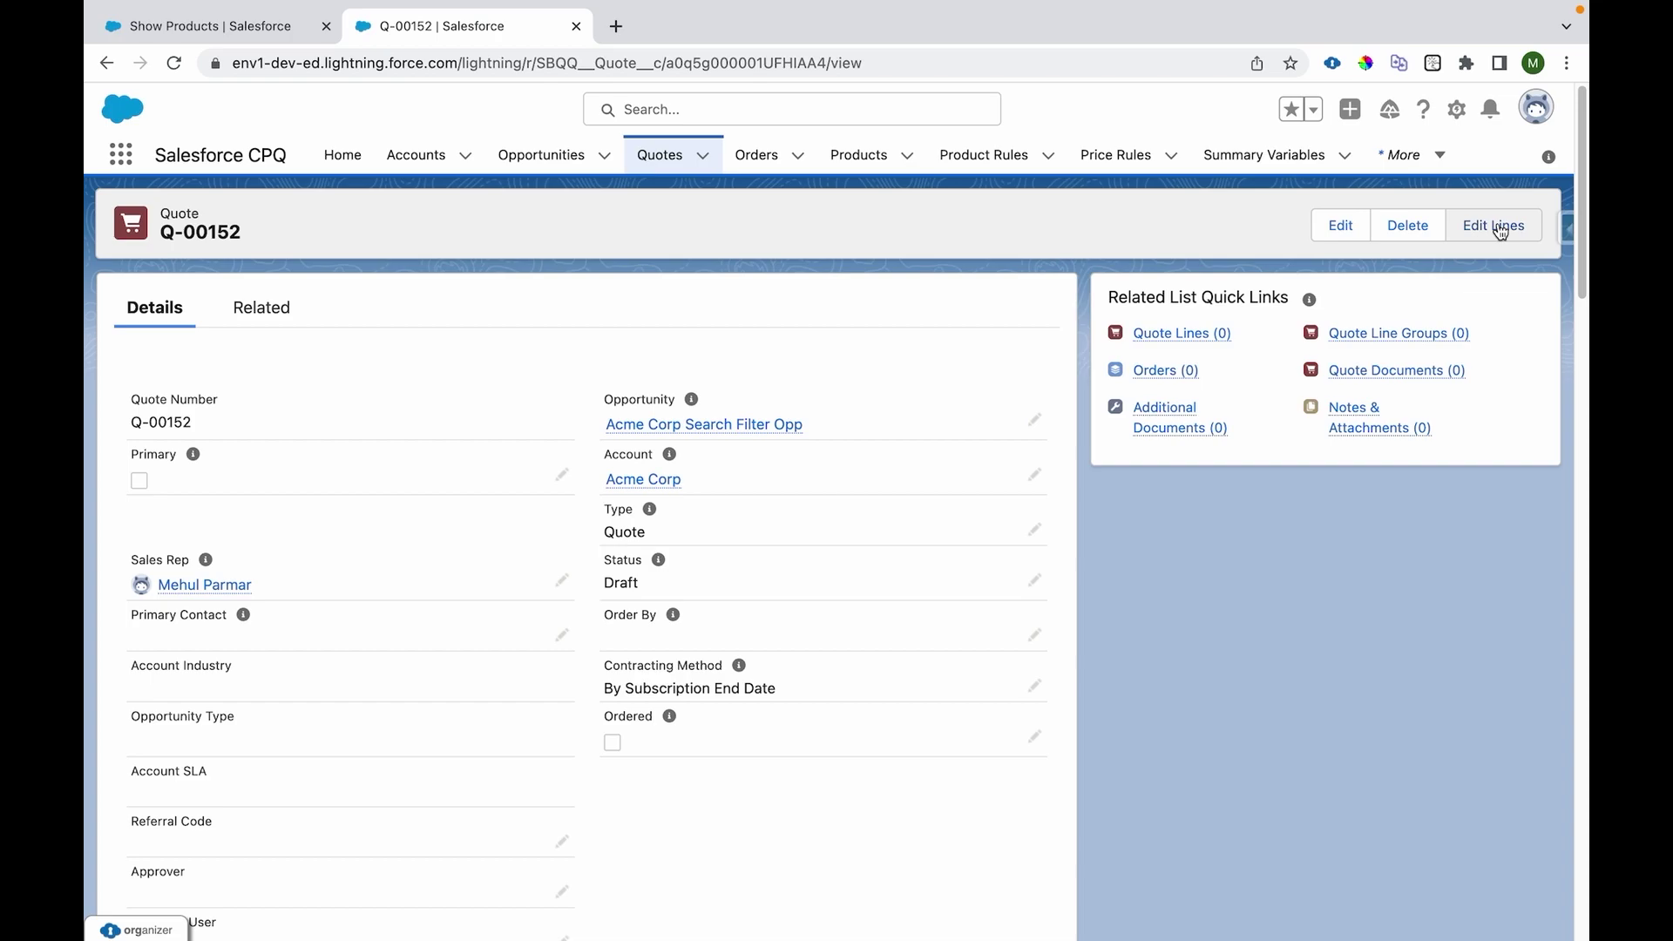
left_click(1501, 226)
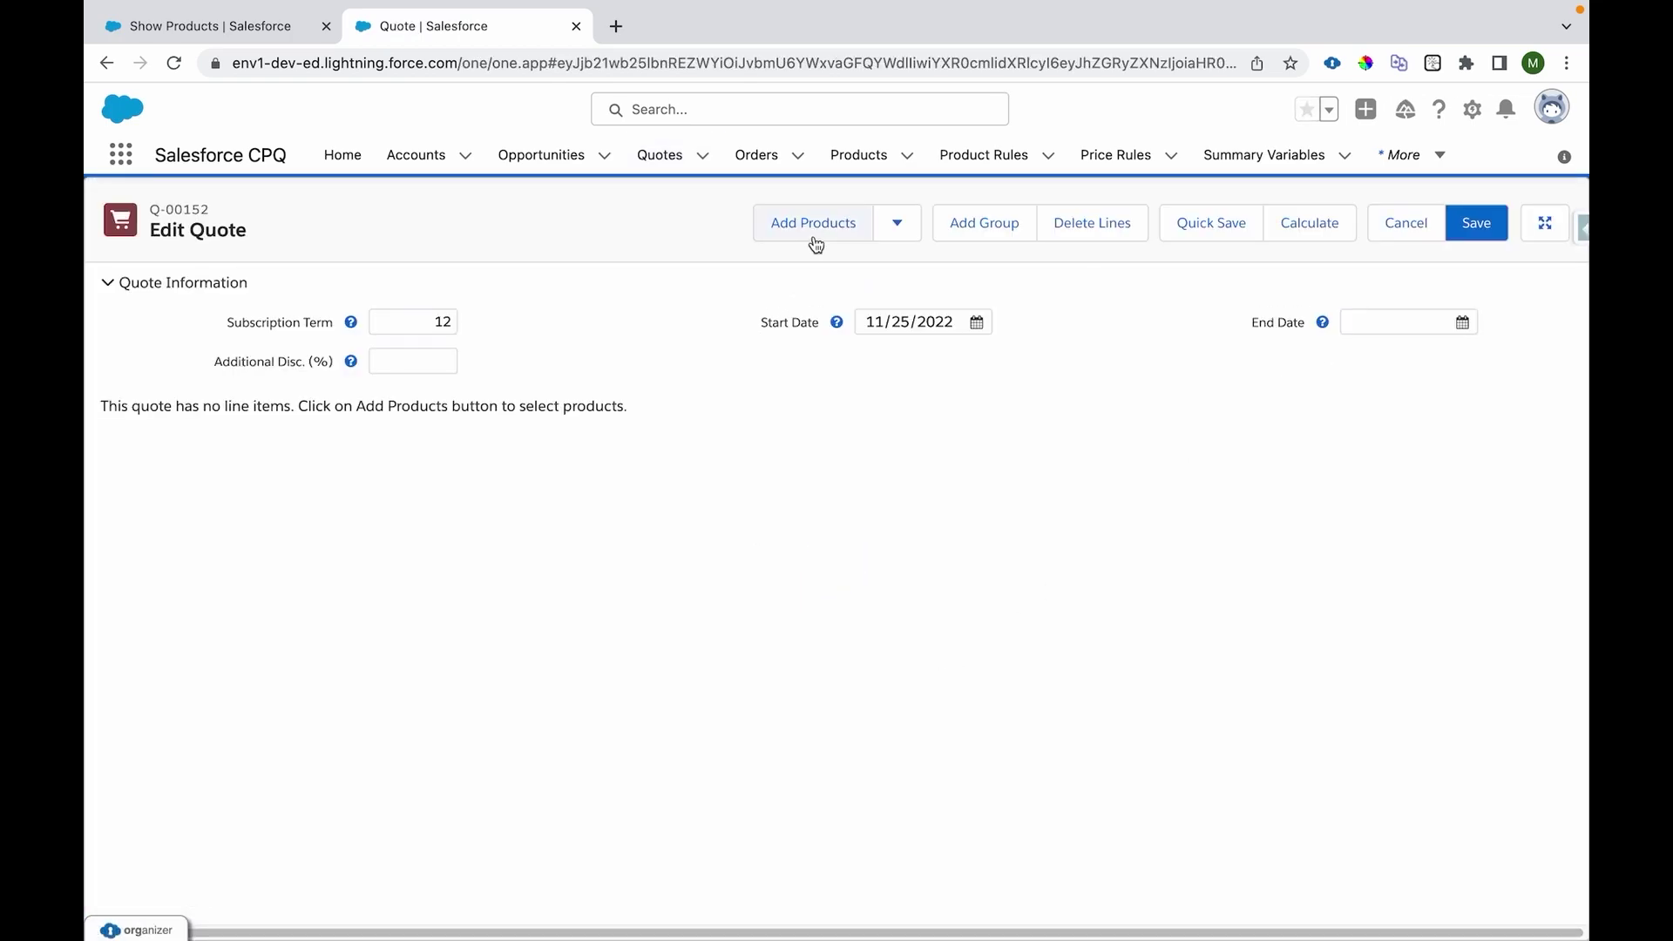
left_click(815, 241)
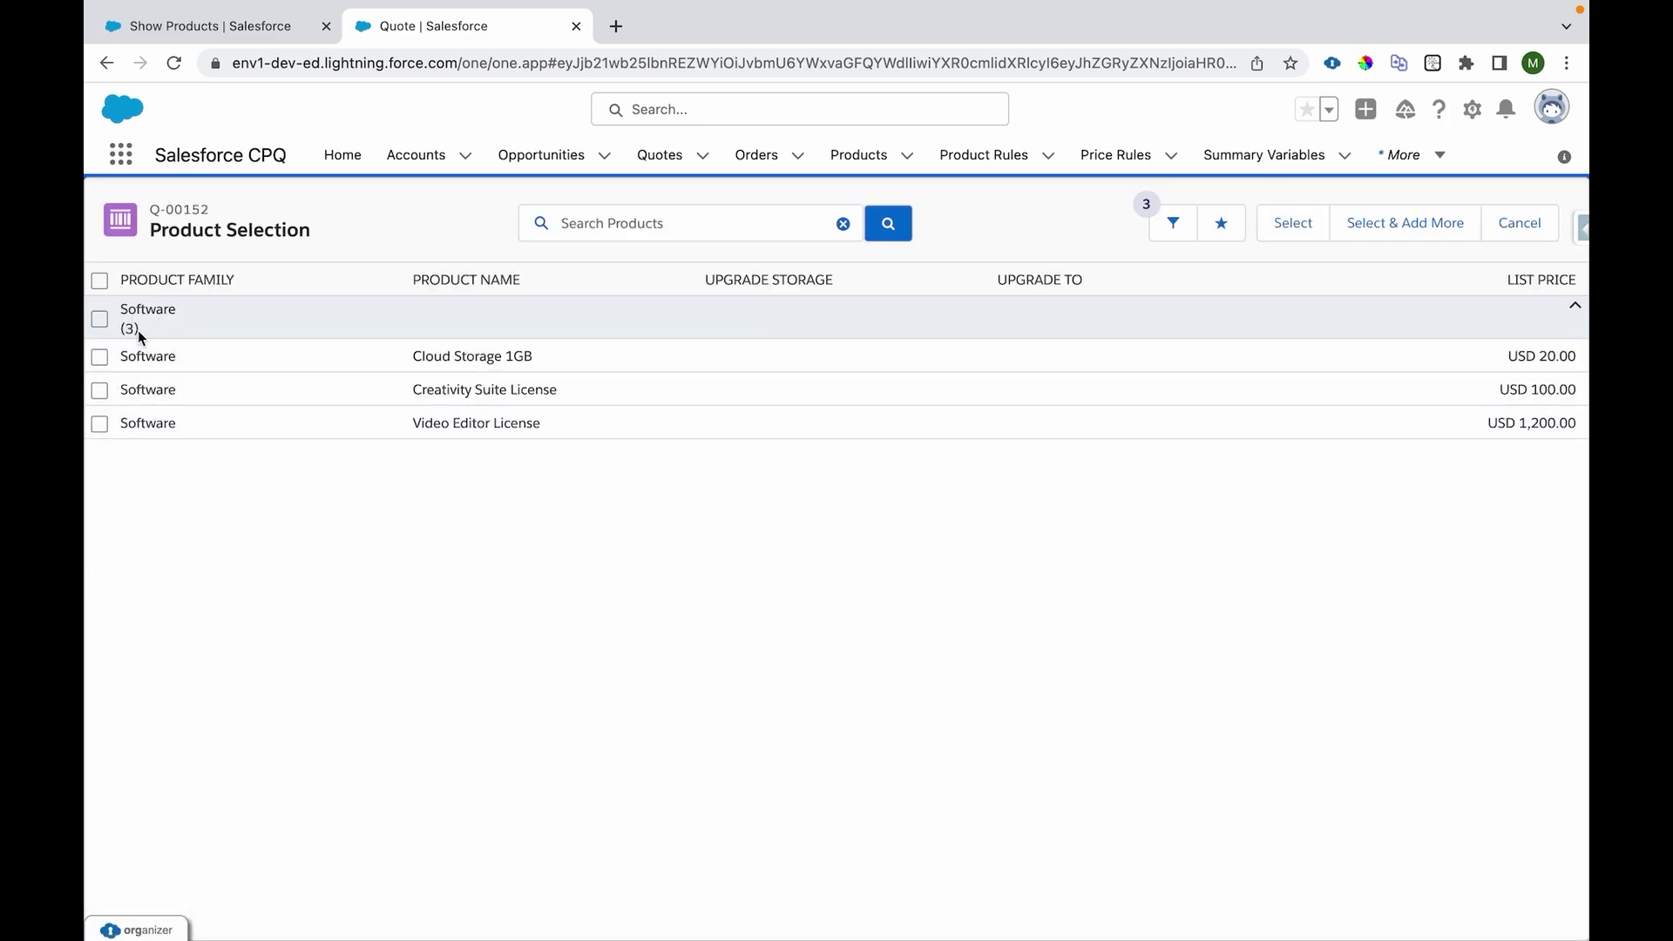
Bring the Show Products search filter record back up and highlight its Search Filter label
left_click(249, 26)
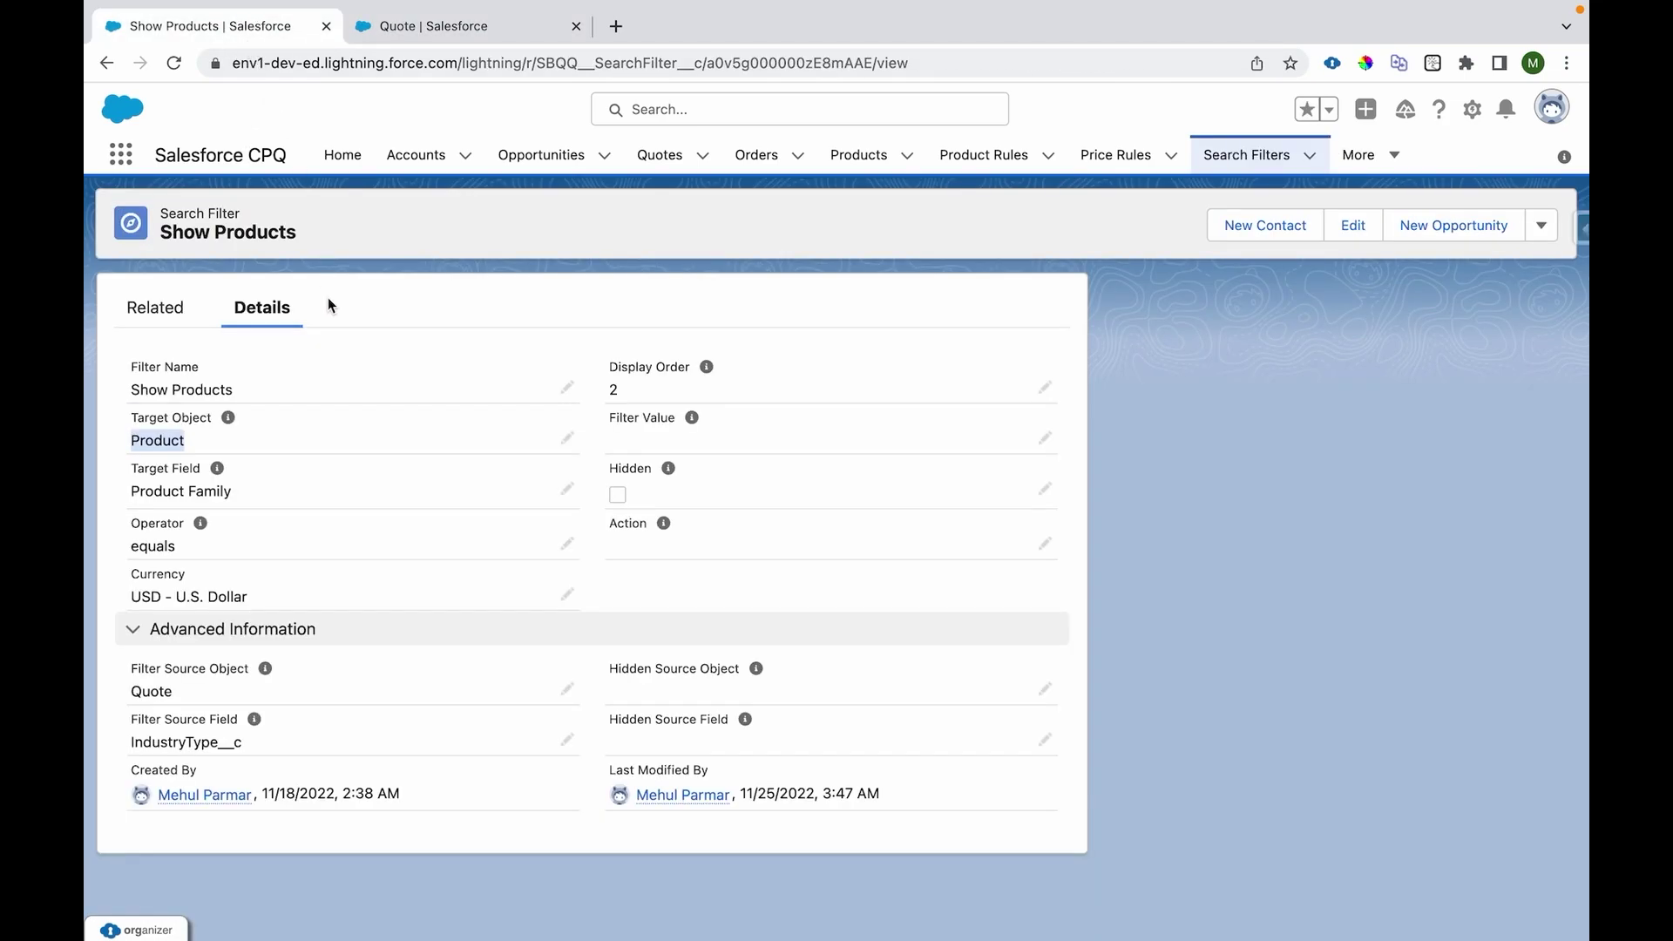
left_click_drag(162, 214, 250, 217)
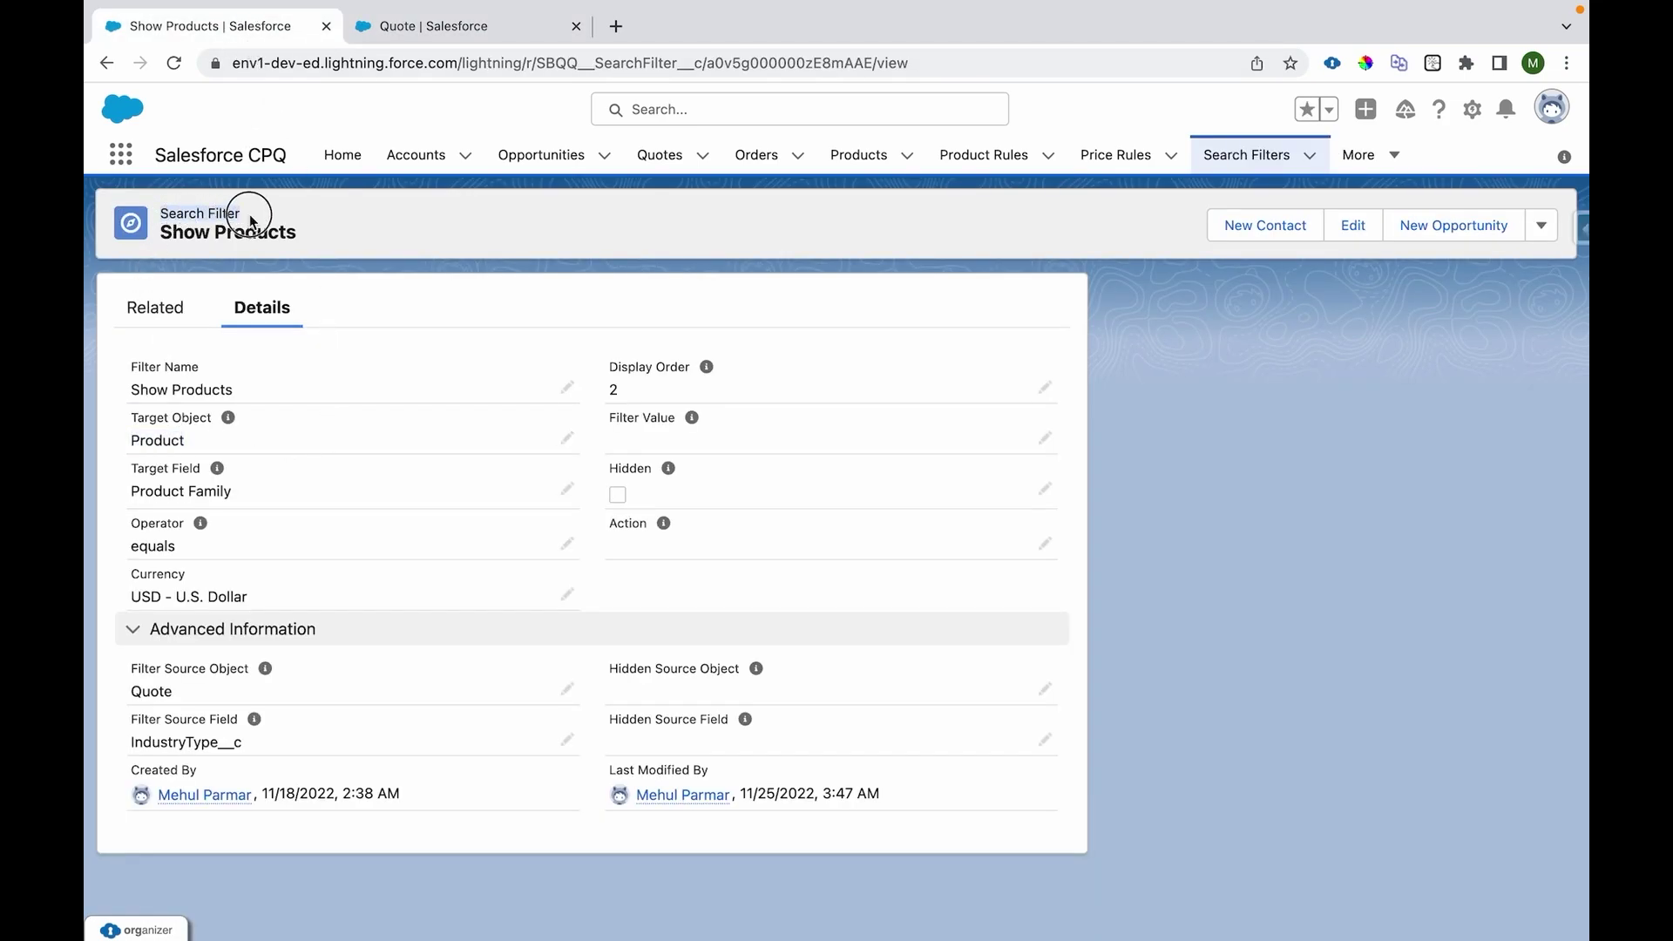